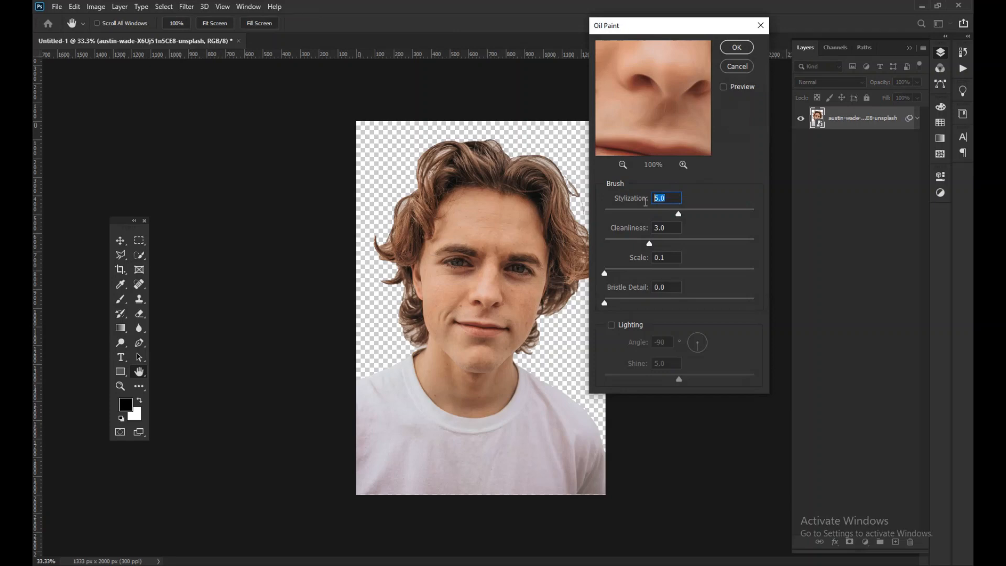
# Apply the Oil Paint filter to the portrait with Stylization 5.0, Cleanliness 3.0, Scale 0.1, Bristle Detail 0.0 and Lighting off
pyautogui.press('Tab')
pyautogui.press('Tab')
pyautogui.press('Tab')
pyautogui.moveTo(638, 89)
pyautogui.mouseDown()
pyautogui.moveTo(653, 157)
pyautogui.moveTo(663, 128)
pyautogui.mouseUp()
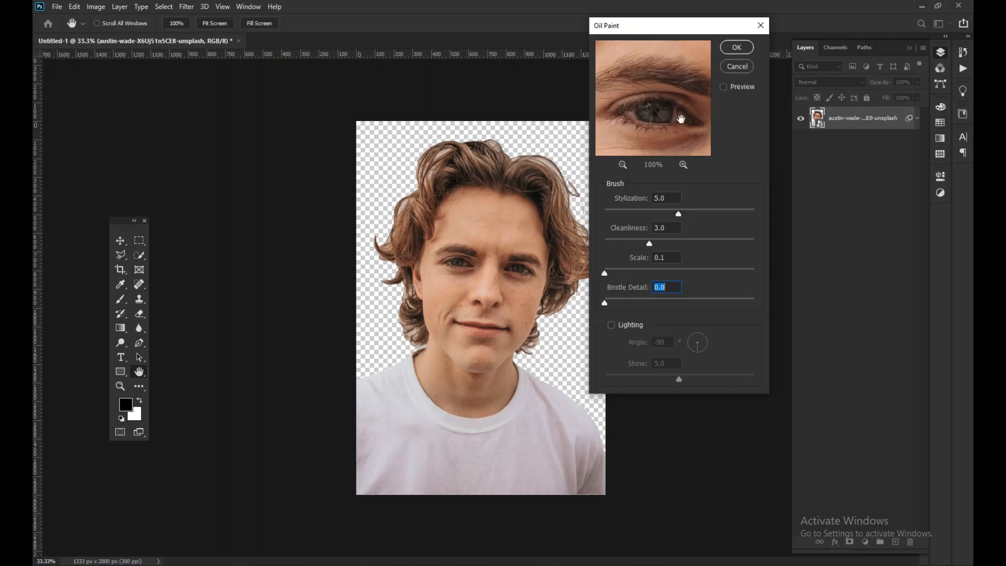
pyautogui.click(622, 164)
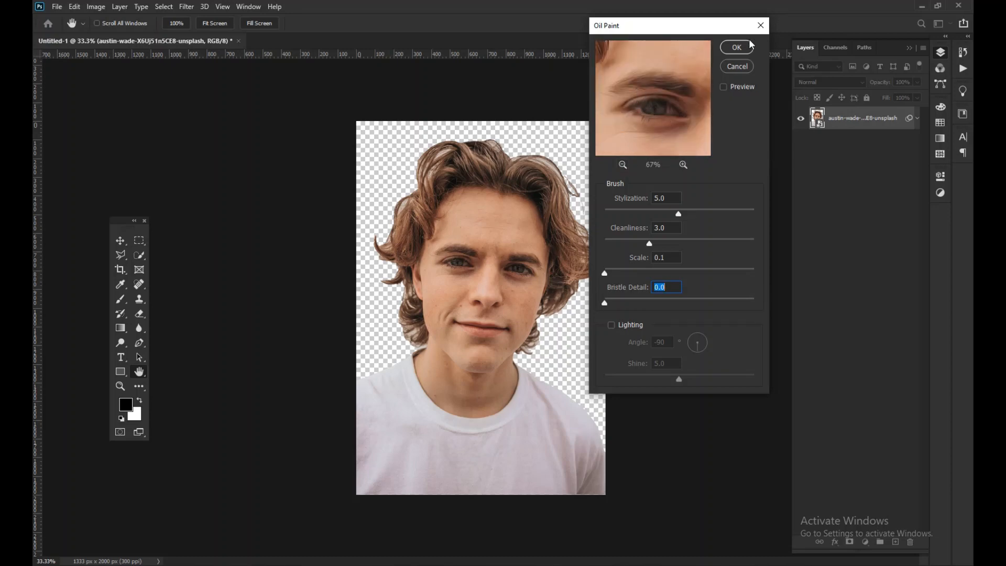
pyautogui.click(613, 325)
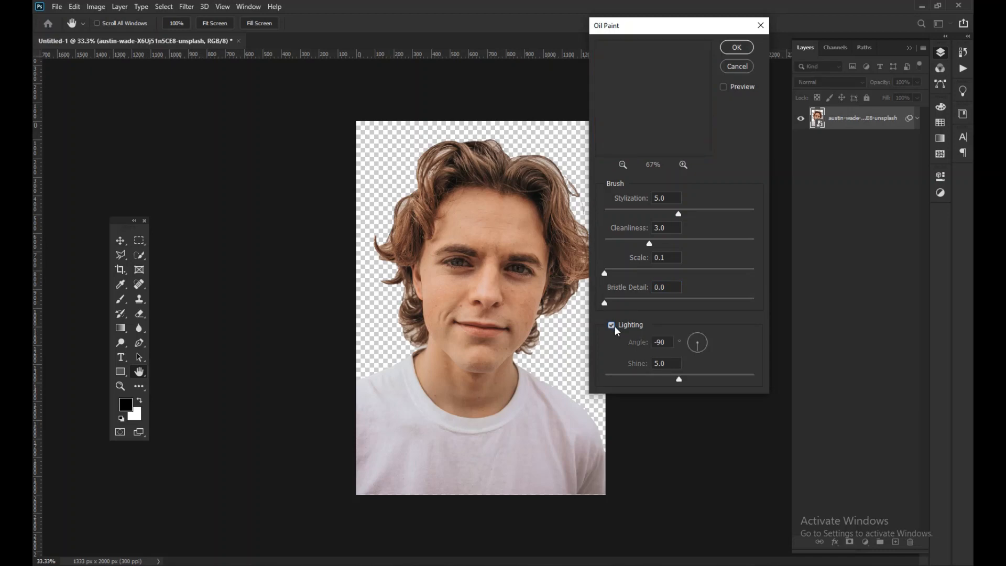
pyautogui.click(612, 325)
pyautogui.click(737, 47)
pyautogui.press('w')
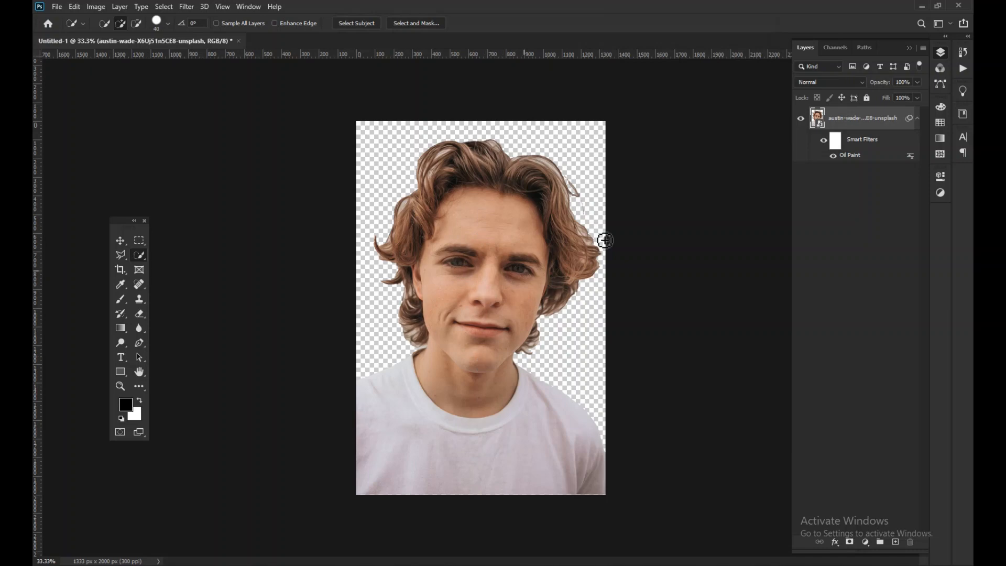
# Open the Filter Gallery for the portrait layer and choose the artistic Poster Edges effect
pyautogui.click(196, 6)
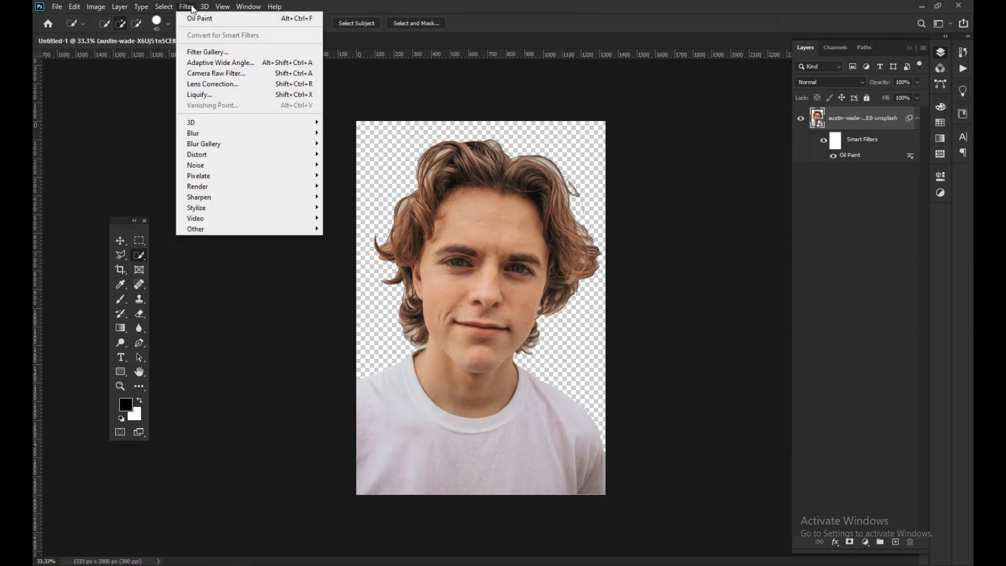
pyautogui.click(210, 52)
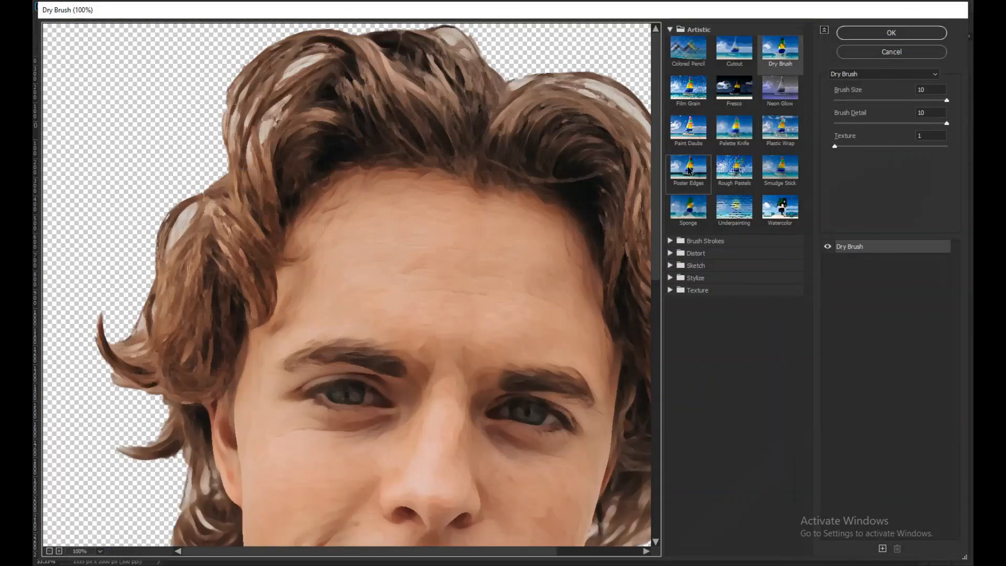
pyautogui.click(692, 171)
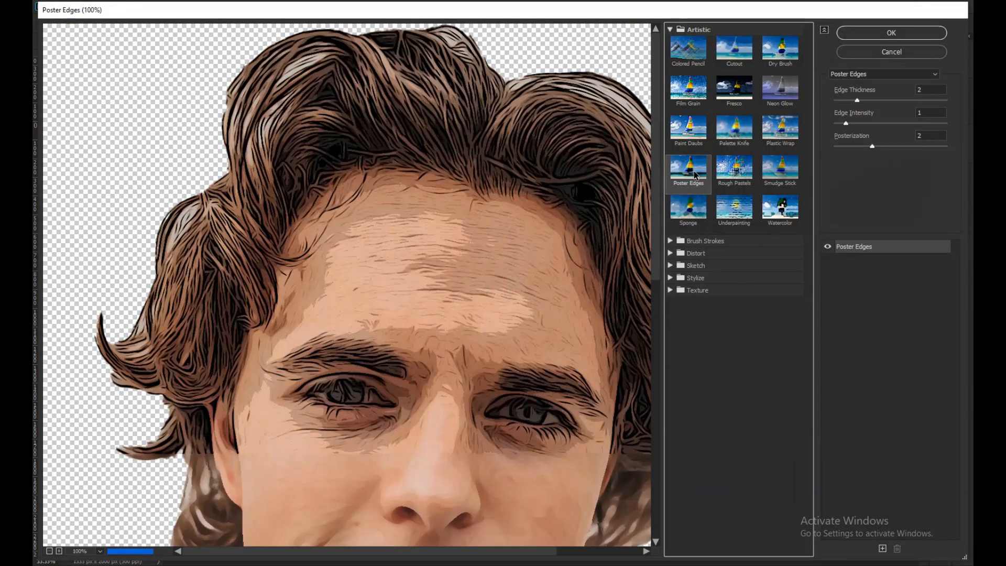
# Apply Poster Edges with Edge Thickness 10, Edge Intensity 0 and Posterization 6, comparing the preview with and without the effect
pyautogui.click(925, 90)
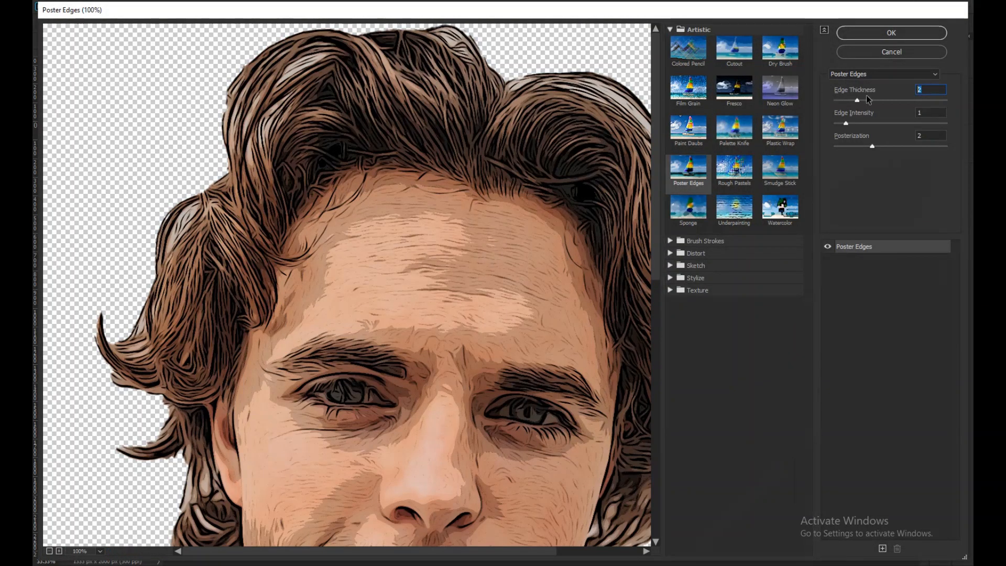
pyautogui.write('10')
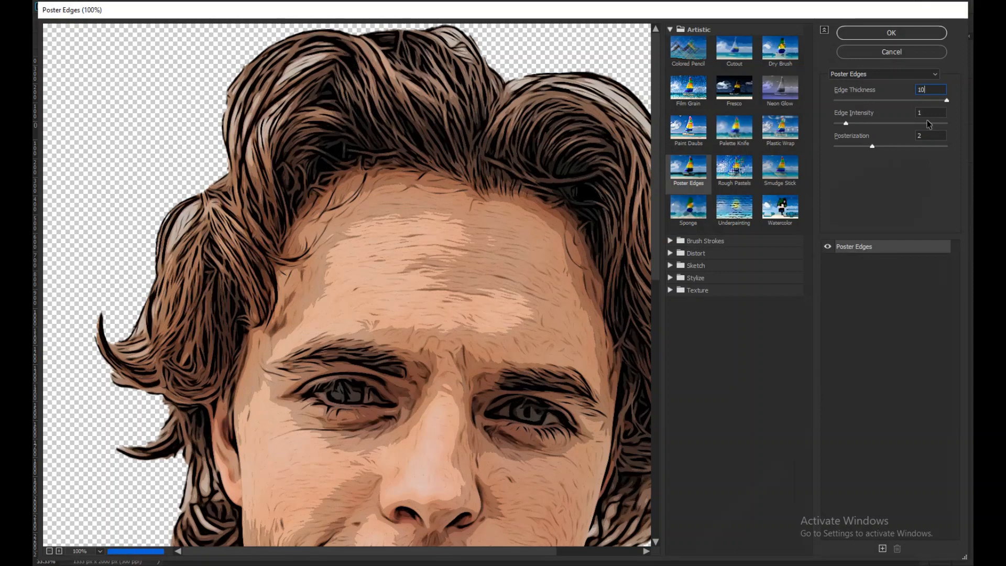
pyautogui.press('Tab')
pyautogui.write('0')
pyautogui.press('Tab')
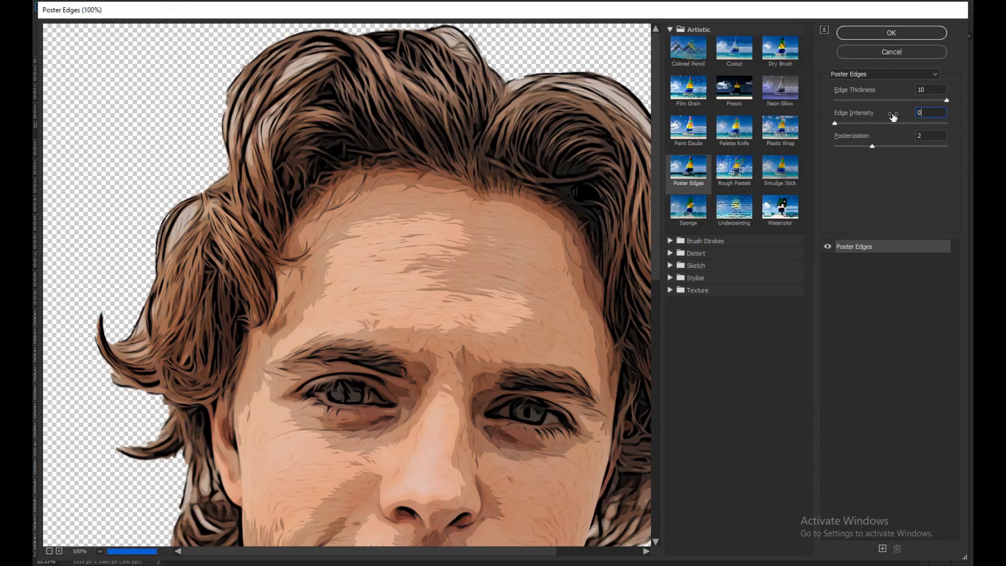
pyautogui.click(855, 139)
pyautogui.write('6')
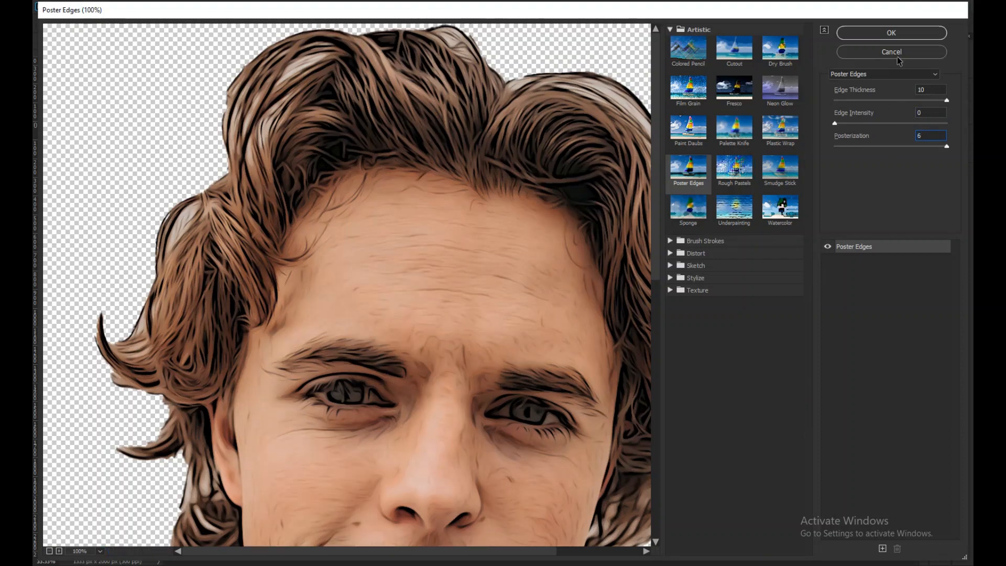
pyautogui.click(827, 246)
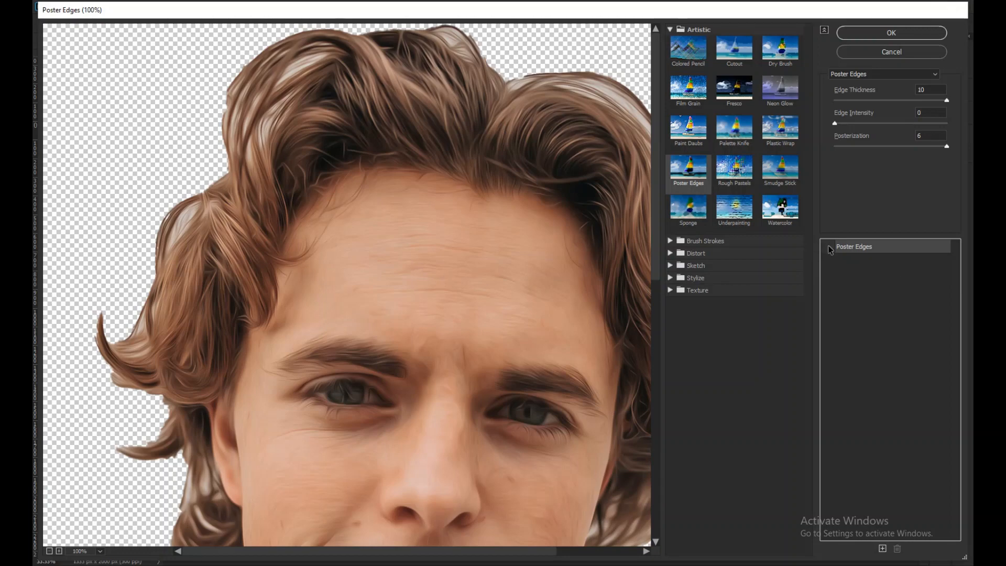
pyautogui.click(828, 247)
pyautogui.click(926, 33)
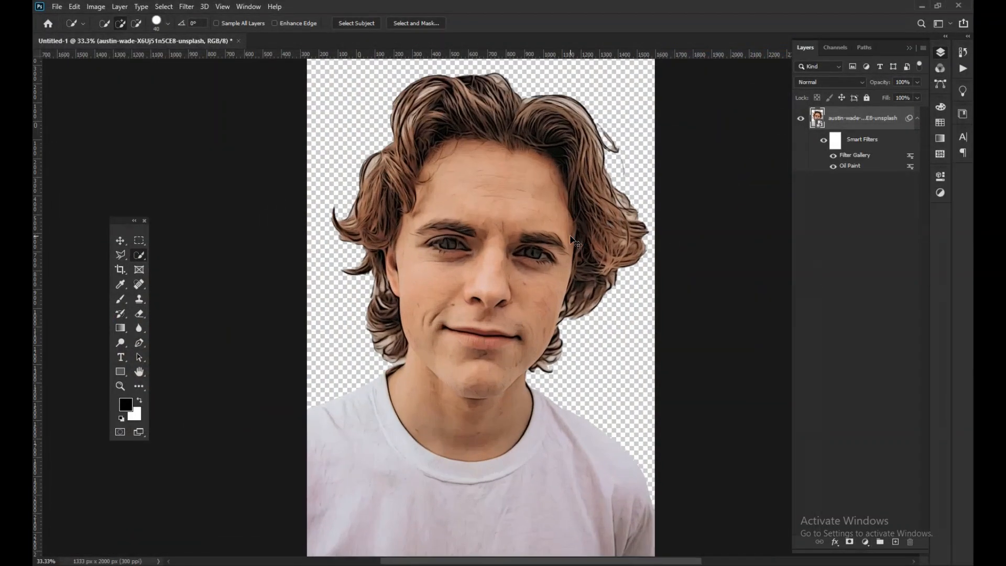
# Smooth the portrait's skin with a Surface Blur of radius 20 pixels and threshold 10 levels
pyautogui.hotkey('ctrl', '+')
pyautogui.moveTo(602, 234); pyautogui.dragTo(490, 317)
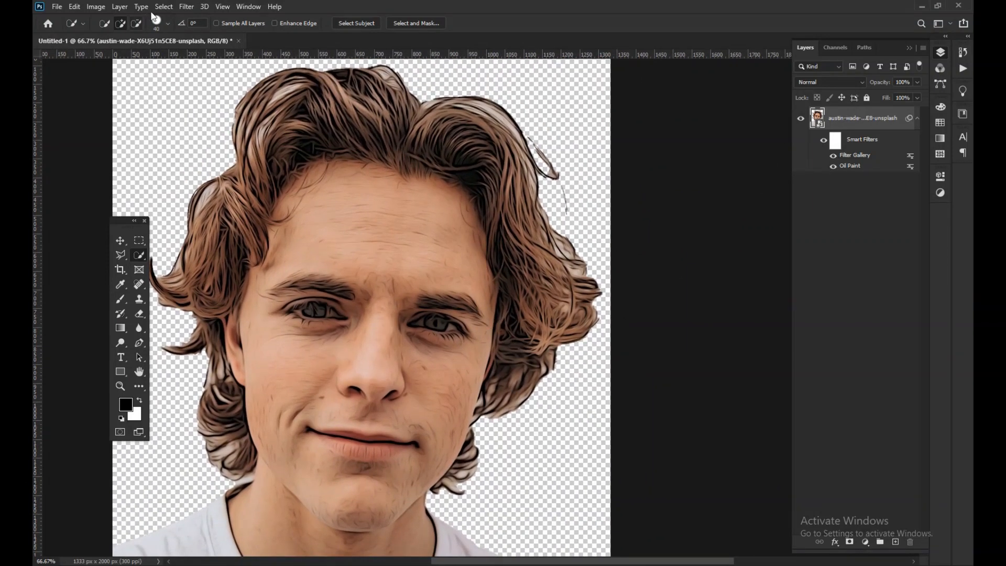
pyautogui.click(186, 7)
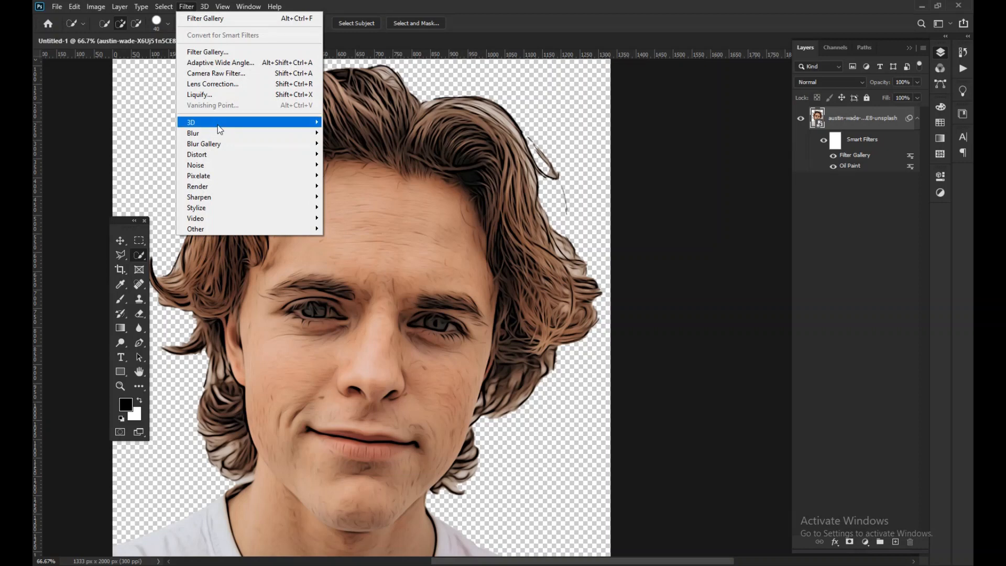
pyautogui.moveTo(225, 133)
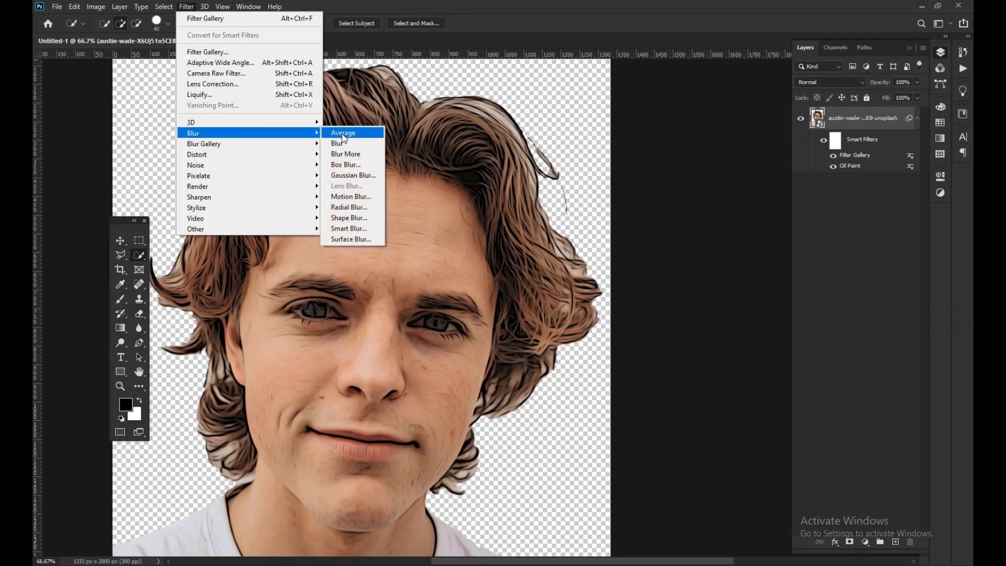
pyautogui.click(358, 240)
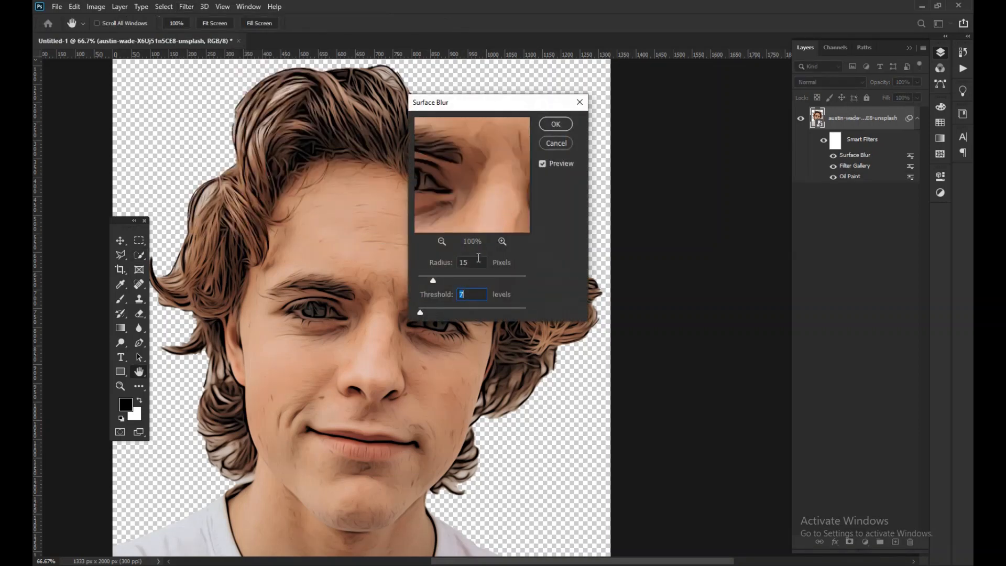
pyautogui.moveTo(479, 258); pyautogui.dragTo(429, 268)
pyautogui.moveTo(456, 167); pyautogui.dragTo(525, 177)
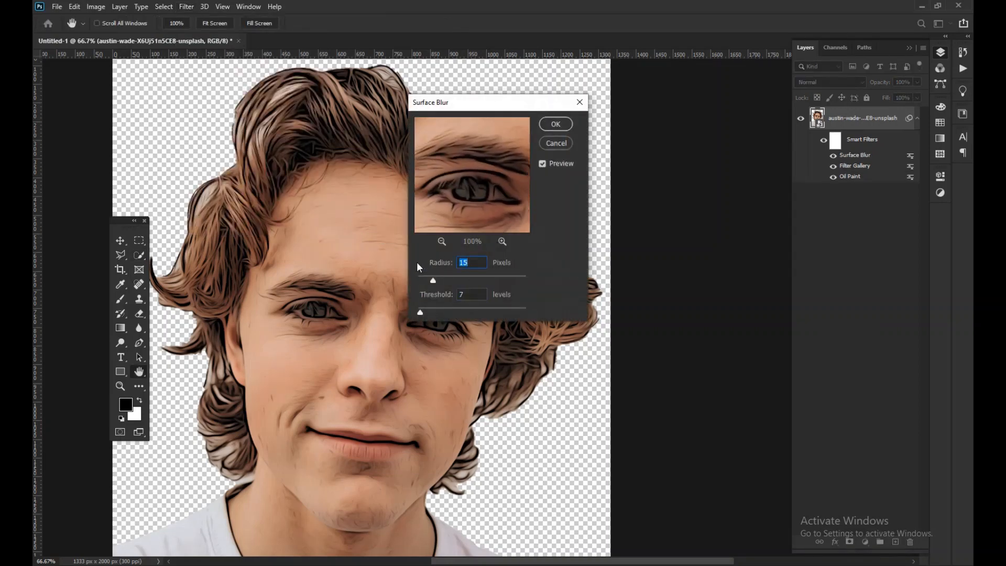
pyautogui.click(442, 241)
pyautogui.moveTo(450, 191); pyautogui.dragTo(452, 210)
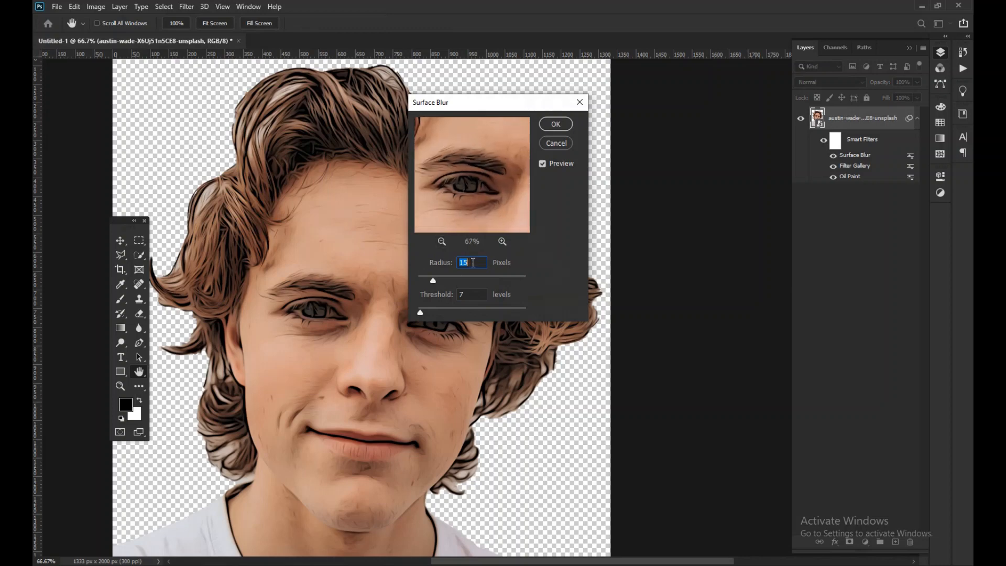
pyautogui.write('20')
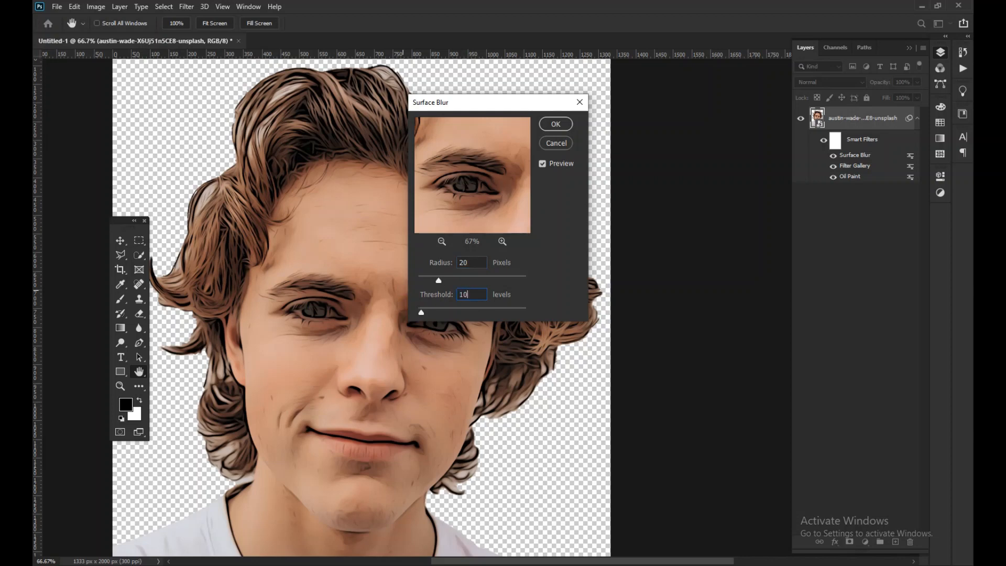
pyautogui.click(560, 124)
pyautogui.press('w')
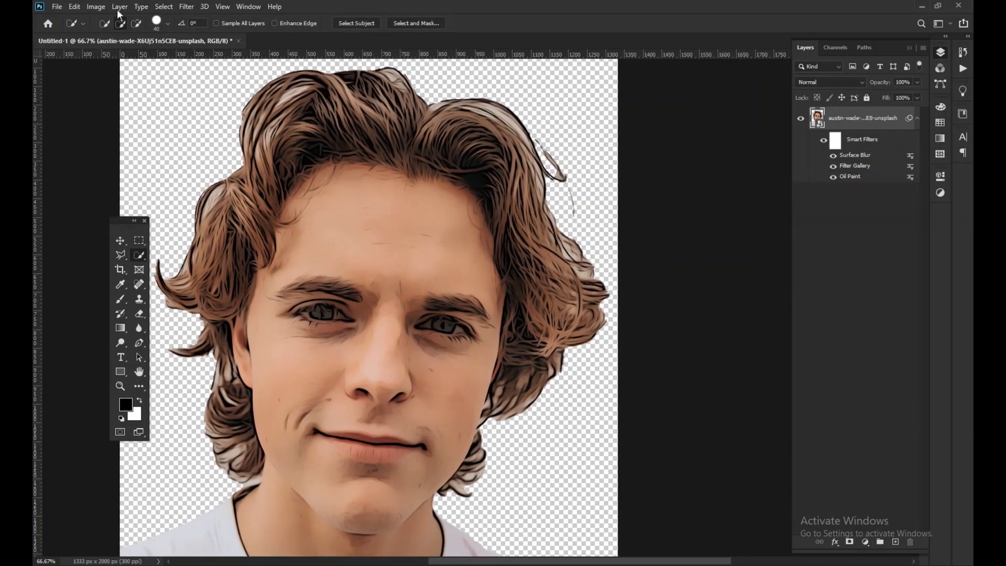
# Duplicate the Oil Paint smart filter and place the copy above Surface Blur in the filter stack
pyautogui.click(187, 7)
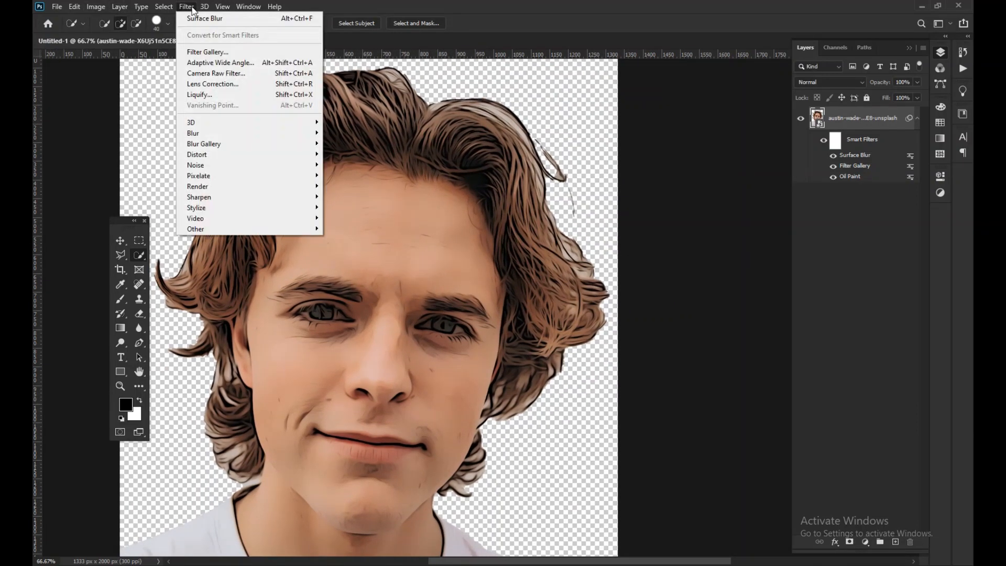
pyautogui.click(187, 7)
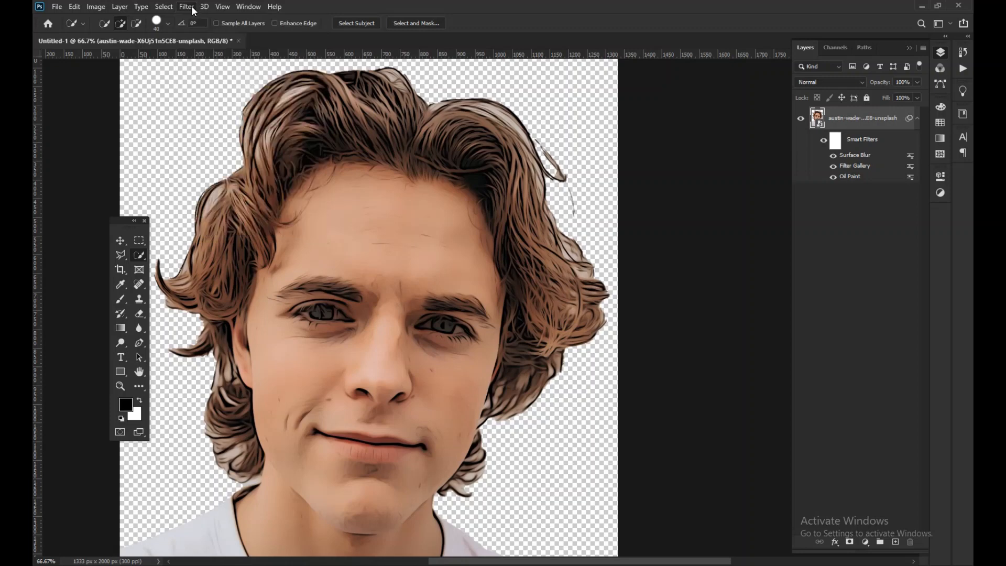
pyautogui.doubleClick(853, 179)
pyautogui.moveTo(852, 179); pyautogui.dragTo(850, 148)
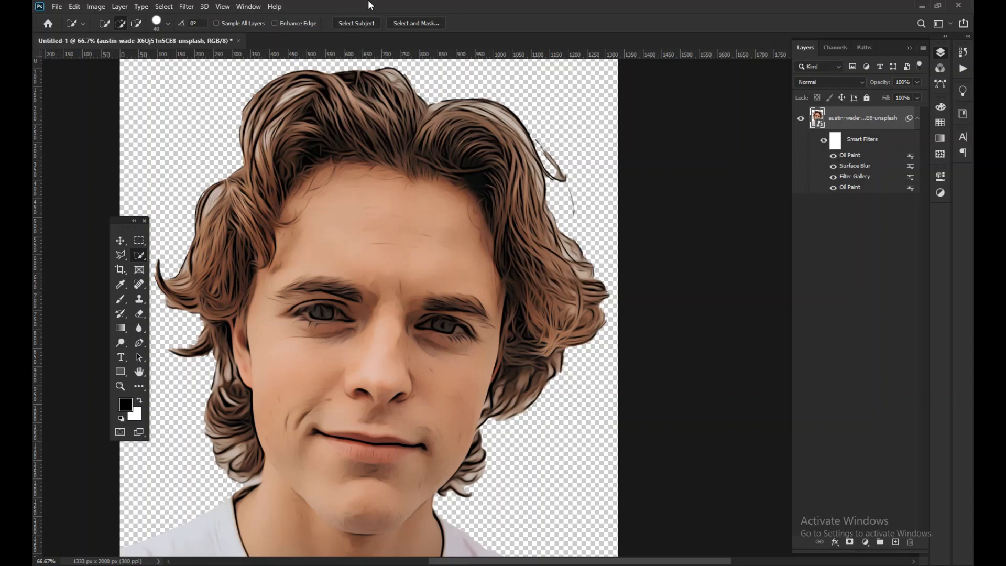
# Sharpen the portrait with Unsharp Mask at amount 150%, radius 8.0 pixels and threshold 8 levels
pyautogui.click(187, 7)
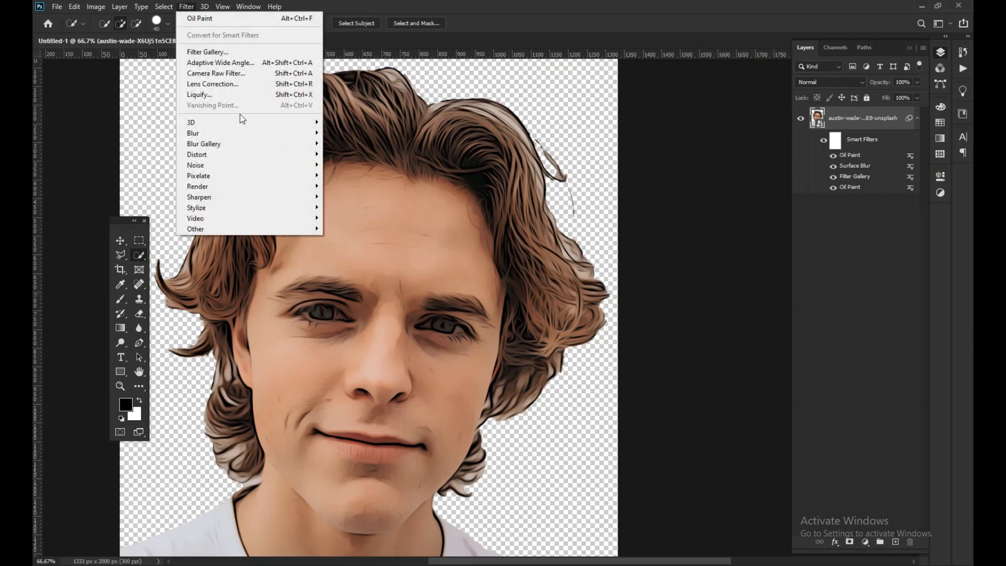
pyautogui.moveTo(278, 197)
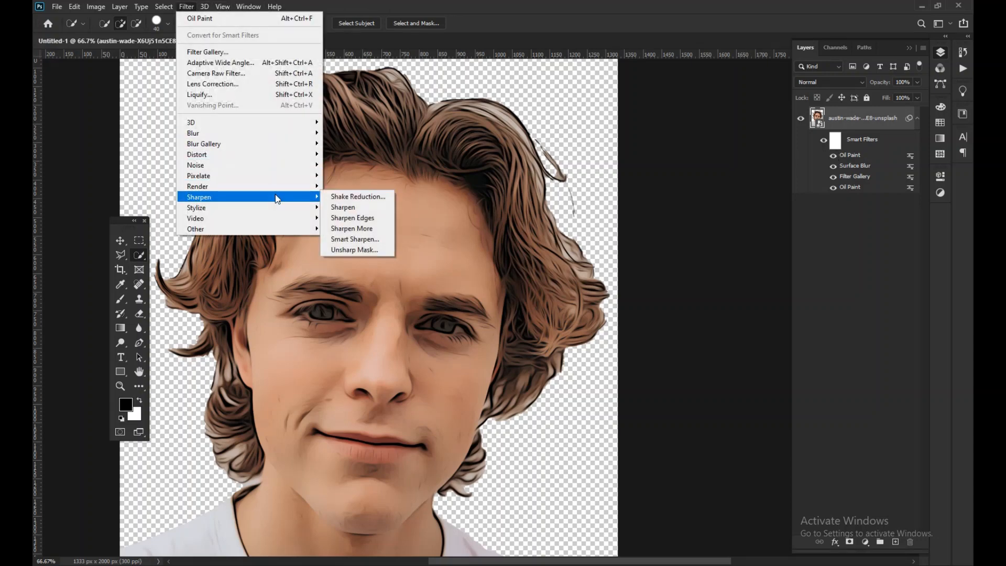
pyautogui.click(355, 250)
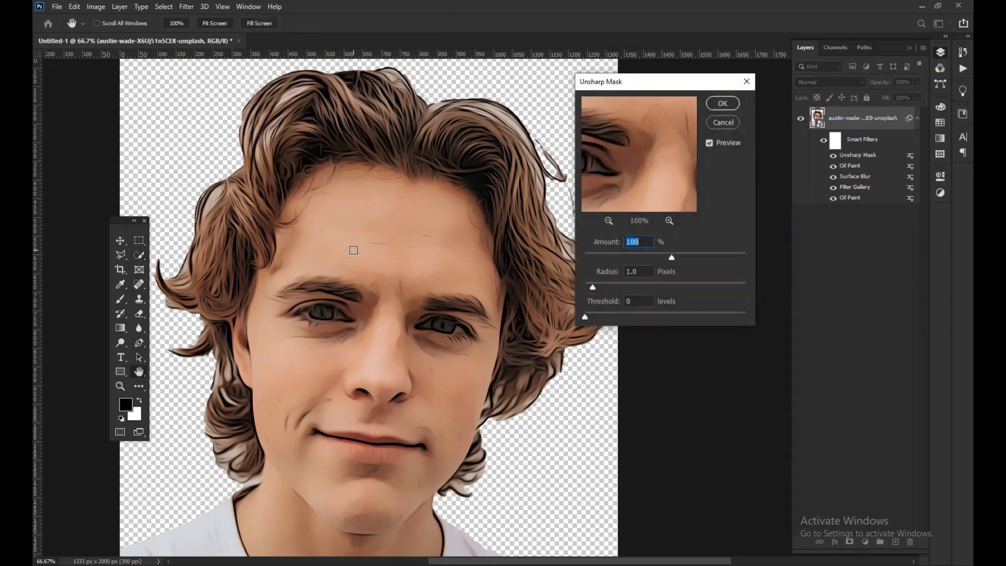
pyautogui.moveTo(603, 153); pyautogui.dragTo(612, 213)
pyautogui.click(609, 221)
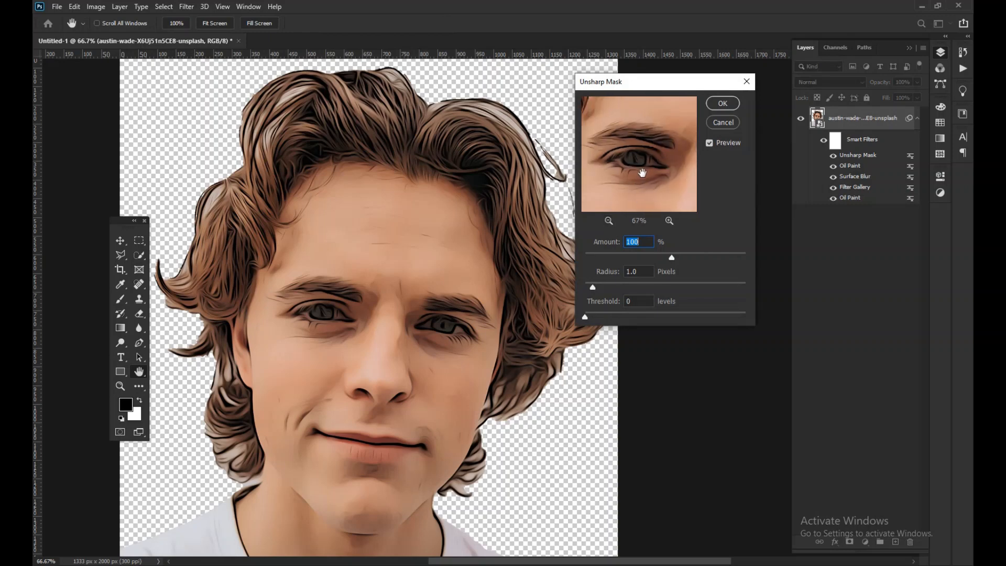
pyautogui.write('150')
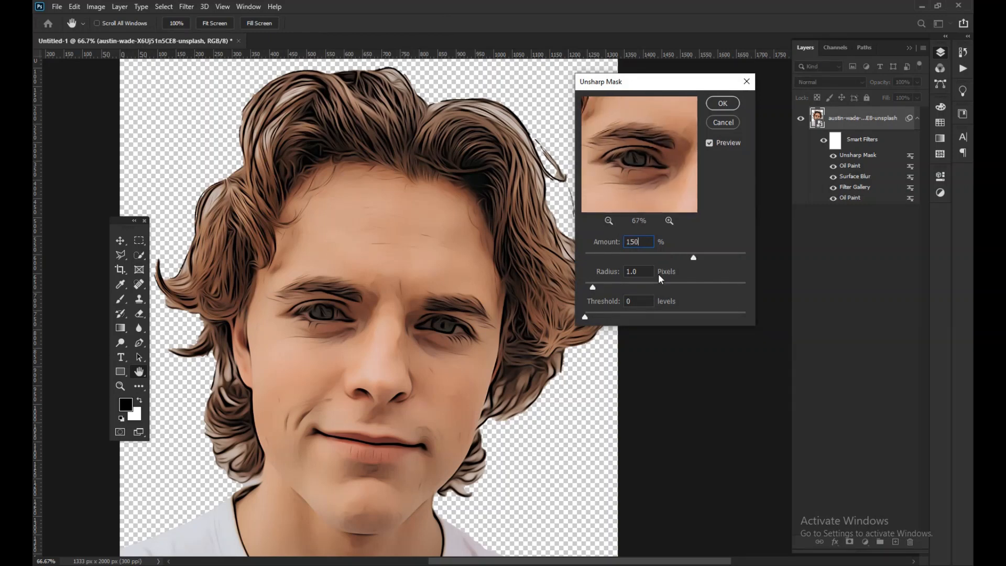
pyautogui.moveTo(648, 273); pyautogui.dragTo(616, 273)
pyautogui.write('8')
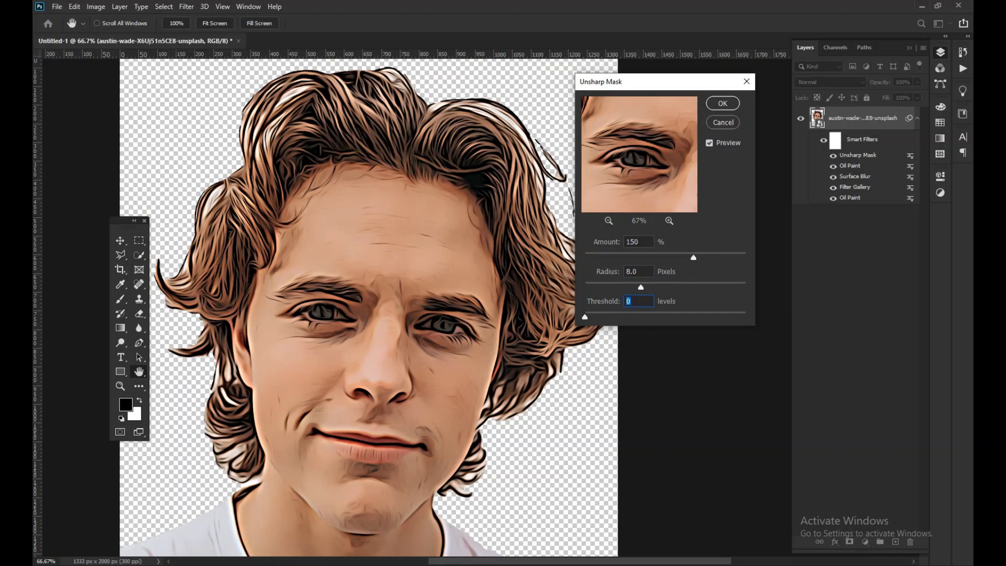
pyautogui.write('8')
pyautogui.click(725, 204)
pyautogui.click(724, 103)
pyautogui.press('w')
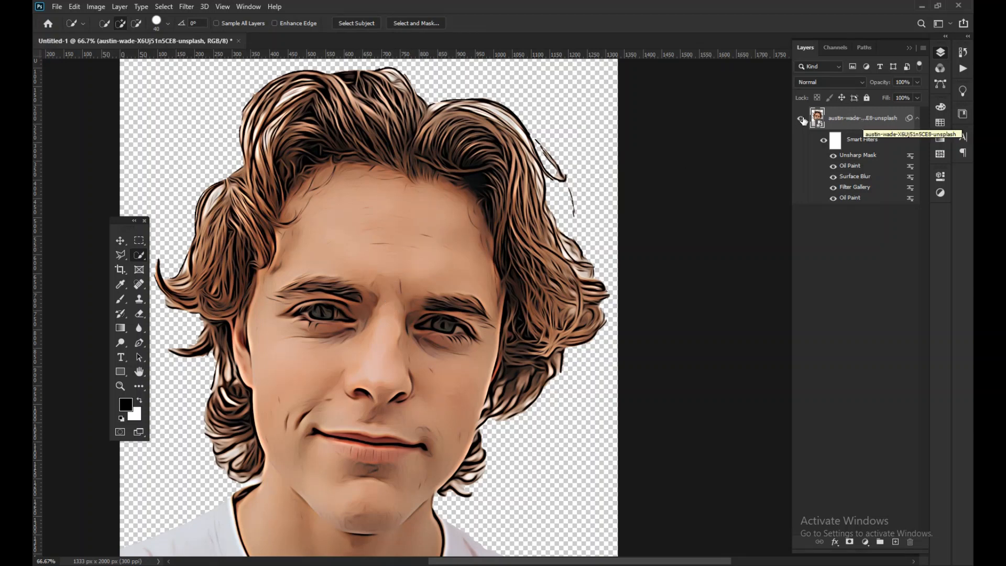
# Collapse the portrait layer's smart filter list and add a Levels adjustment layer above the portrait
pyautogui.click(917, 118)
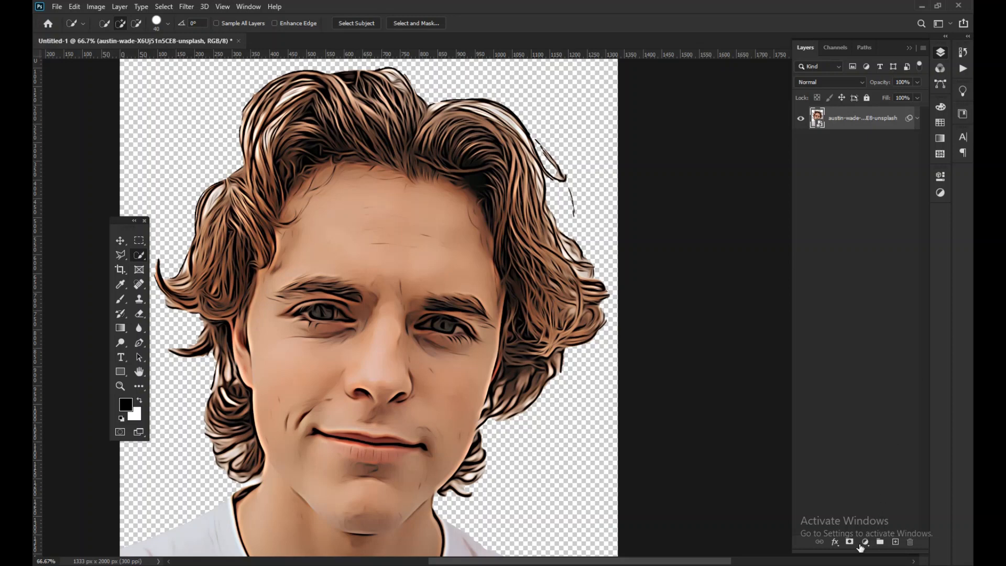
pyautogui.click(862, 543)
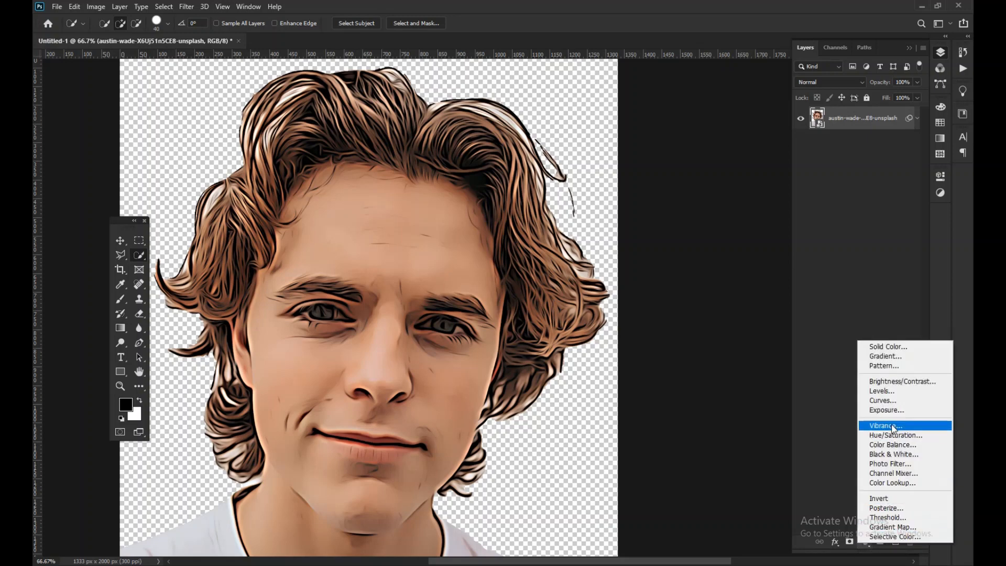
pyautogui.click(886, 391)
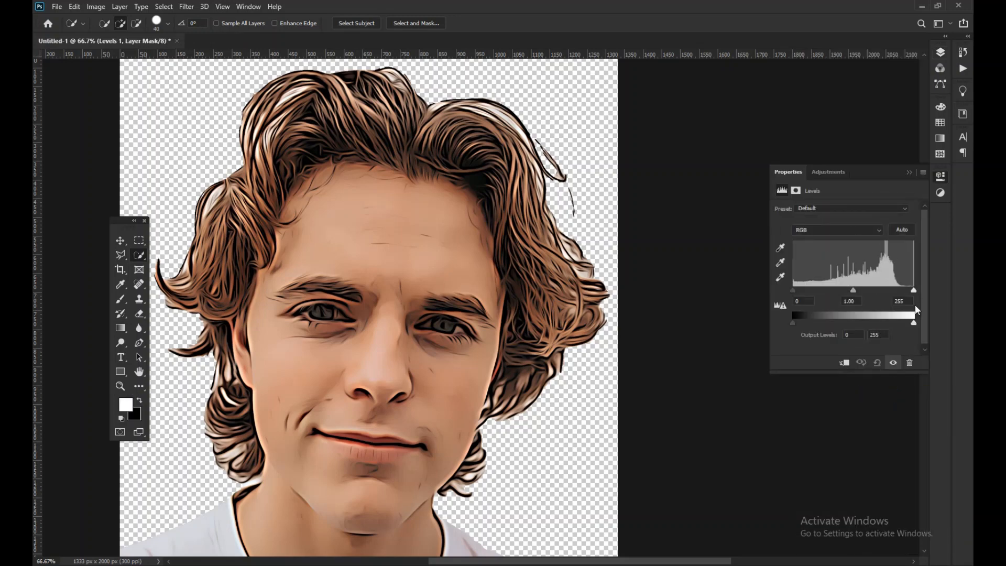
pyautogui.click(914, 173)
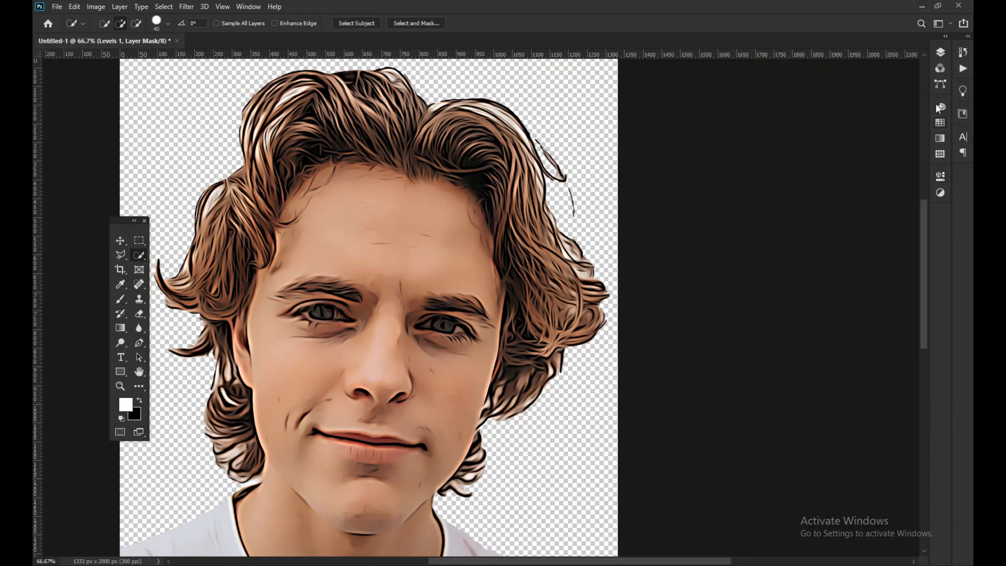
# Add a Hue/Saturation adjustment layer above Levels 1 and set its saturation to -100
pyautogui.click(937, 49)
pyautogui.click(937, 50)
pyautogui.moveTo(941, 171); pyautogui.dragTo(959, 40)
pyautogui.click(941, 51)
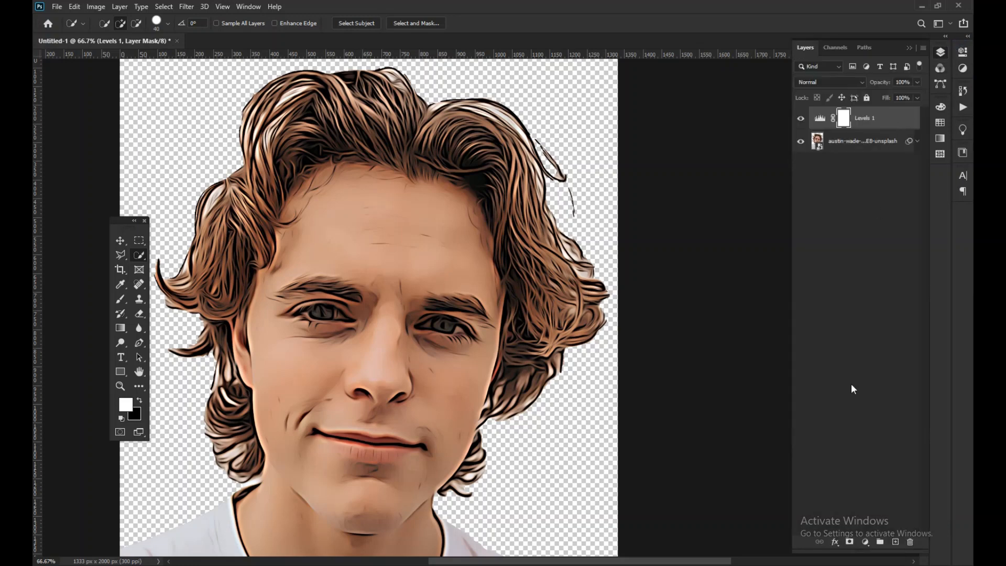
pyautogui.click(865, 543)
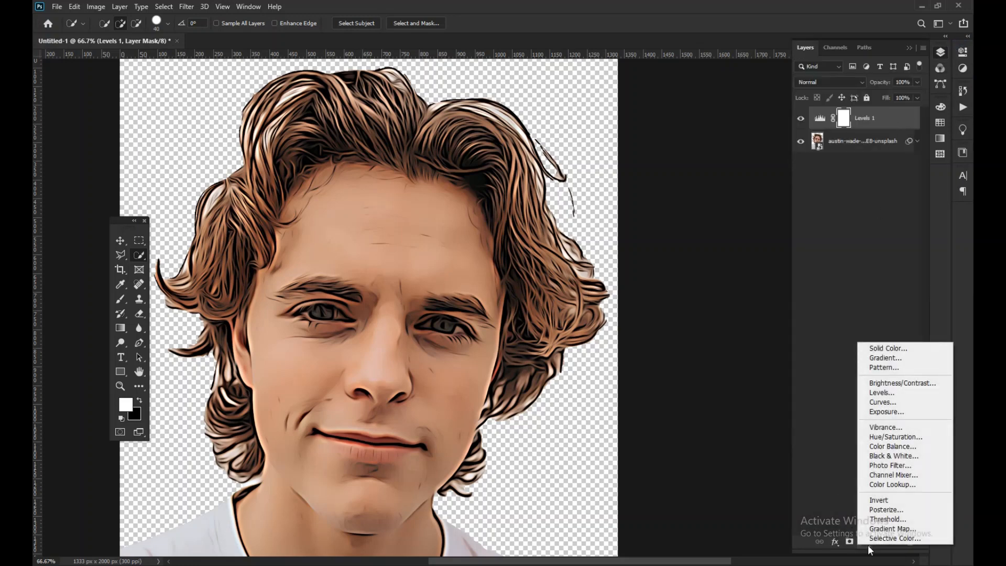
pyautogui.click(897, 436)
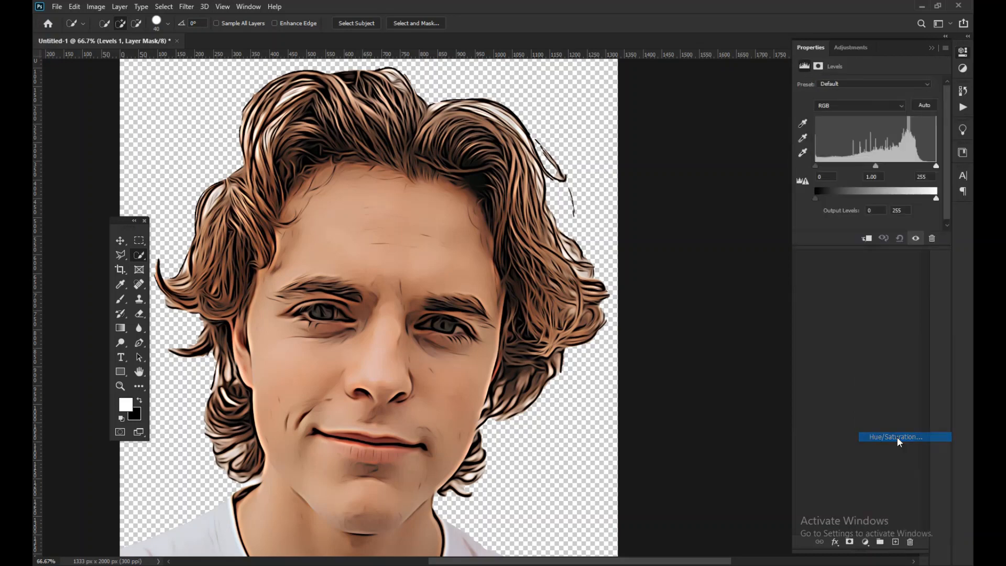
pyautogui.moveTo(868, 150); pyautogui.dragTo(778, 146)
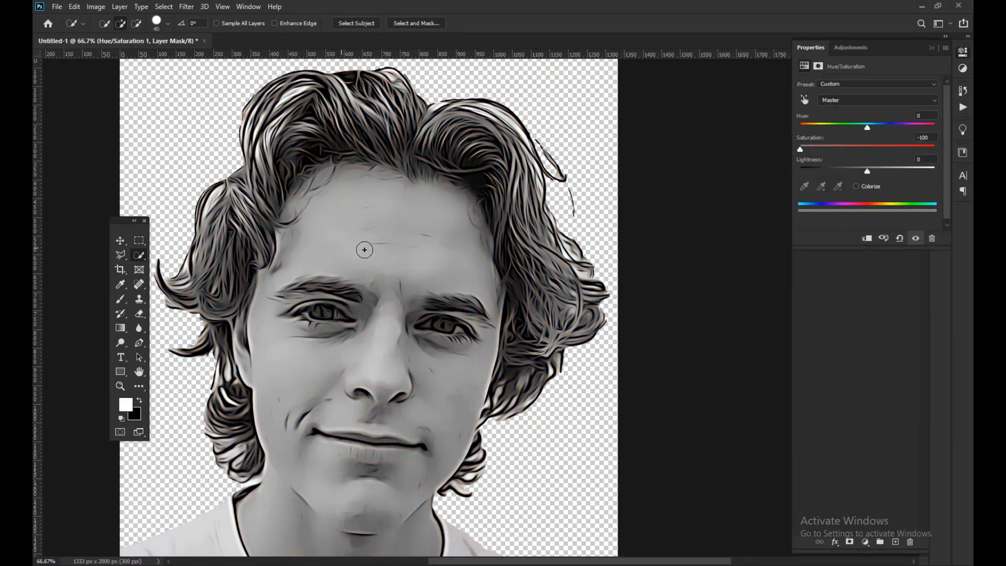
pyautogui.click(932, 47)
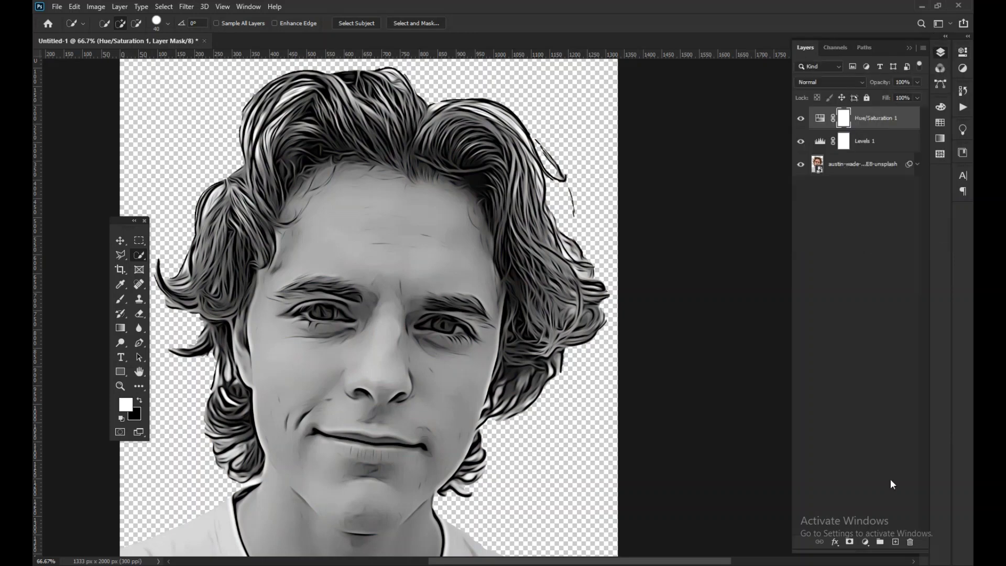
# Add a Posterize adjustment layer above the Hue/Saturation layer
pyautogui.click(866, 542)
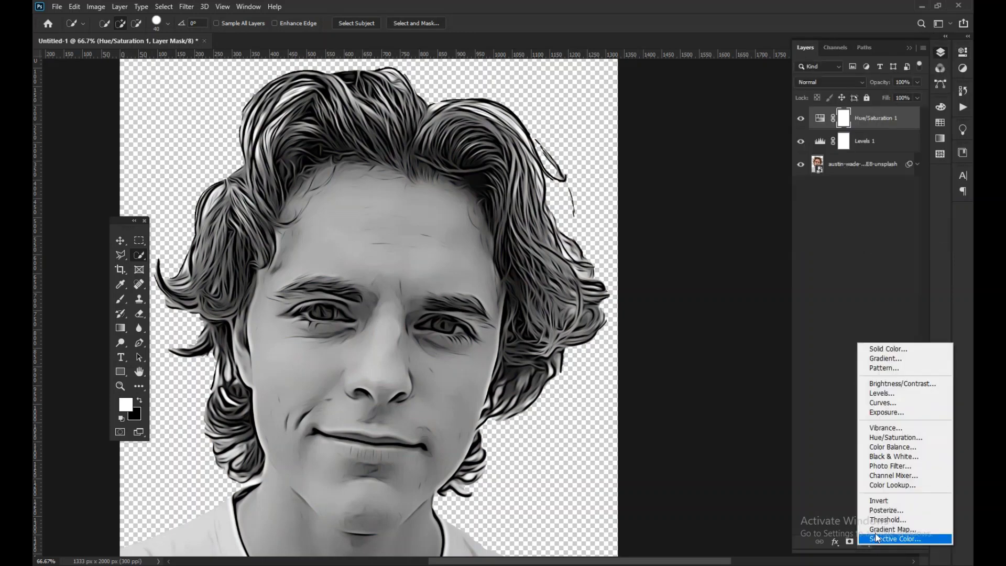
pyautogui.click(884, 510)
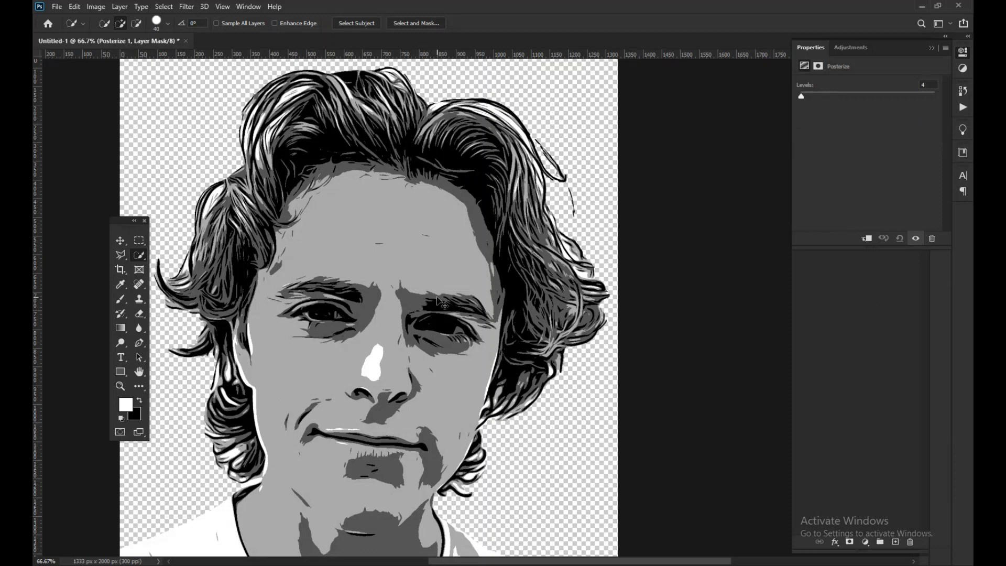
pyautogui.scroll(-1, 439, 303)
pyautogui.moveTo(443, 362); pyautogui.dragTo(481, 292)
pyautogui.scroll(-1, 483, 294)
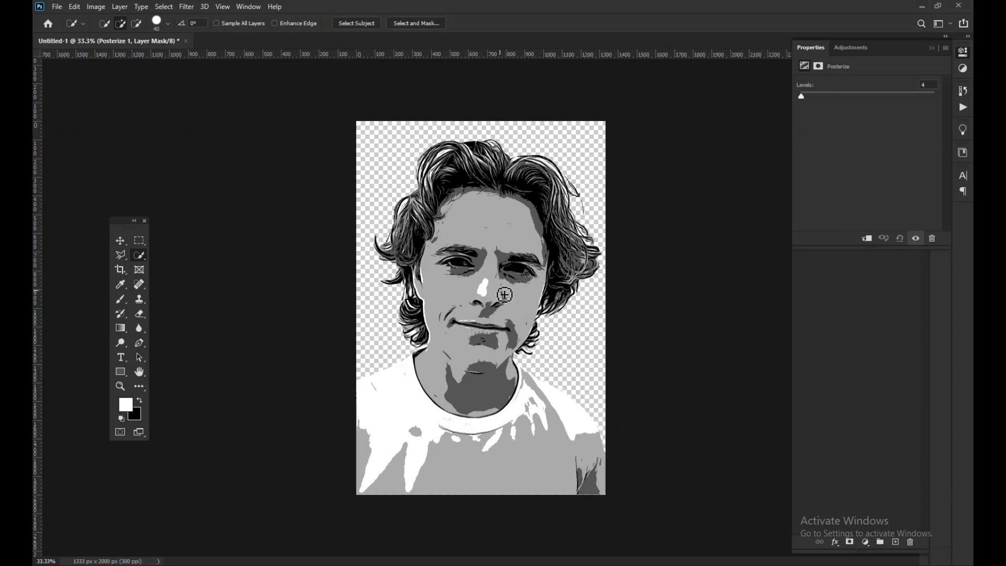
# Try 2, 4 and 6 levels for the Posterize adjustment, and settle on 5 levels
pyautogui.doubleClick(924, 83)
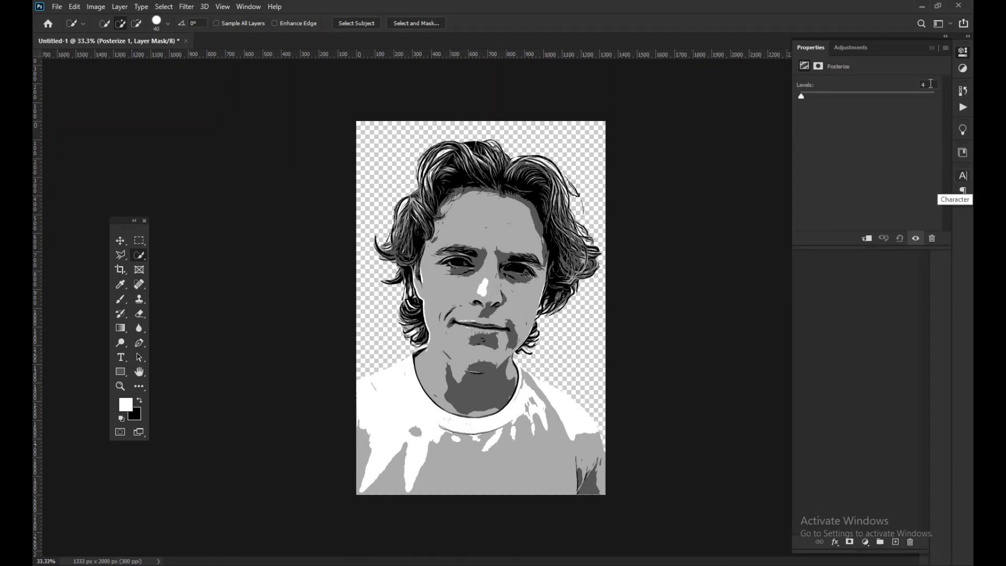
pyautogui.write('2')
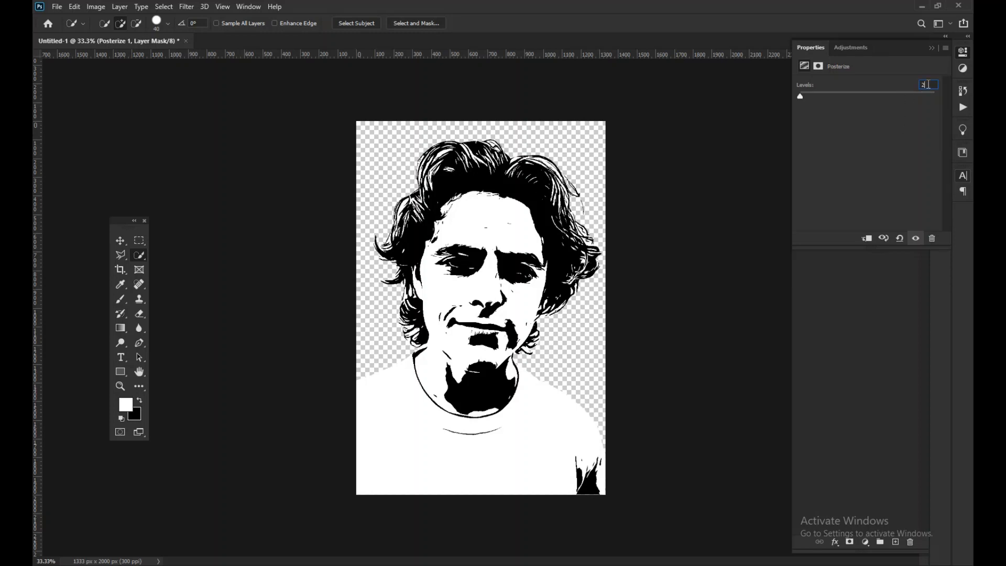
pyautogui.write('4')
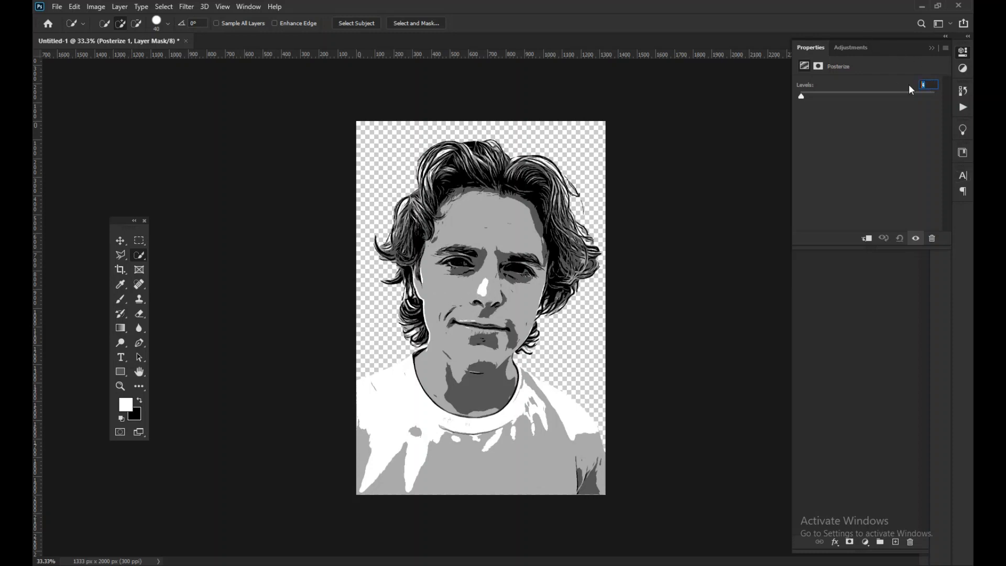
pyautogui.write('6')
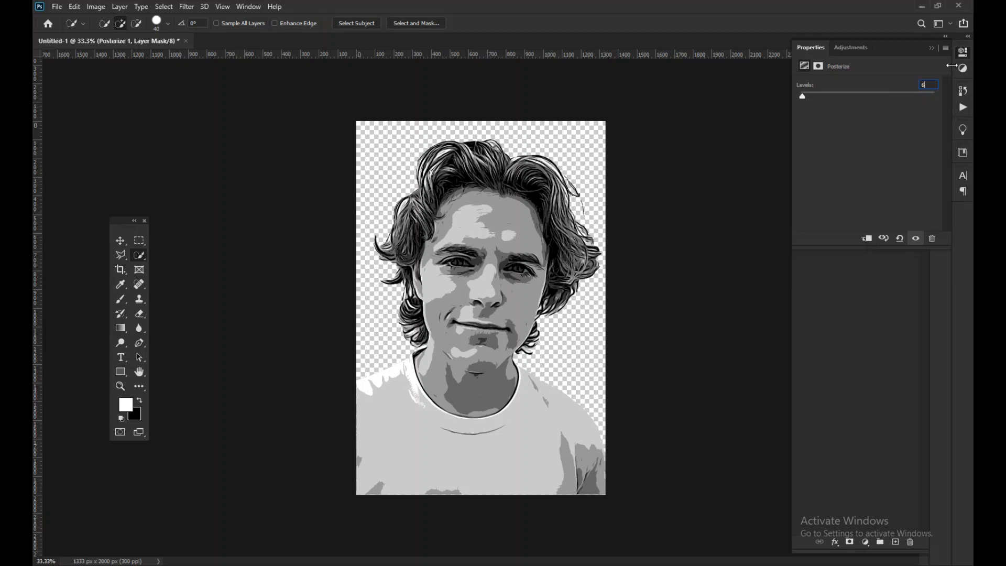
pyautogui.write('4')
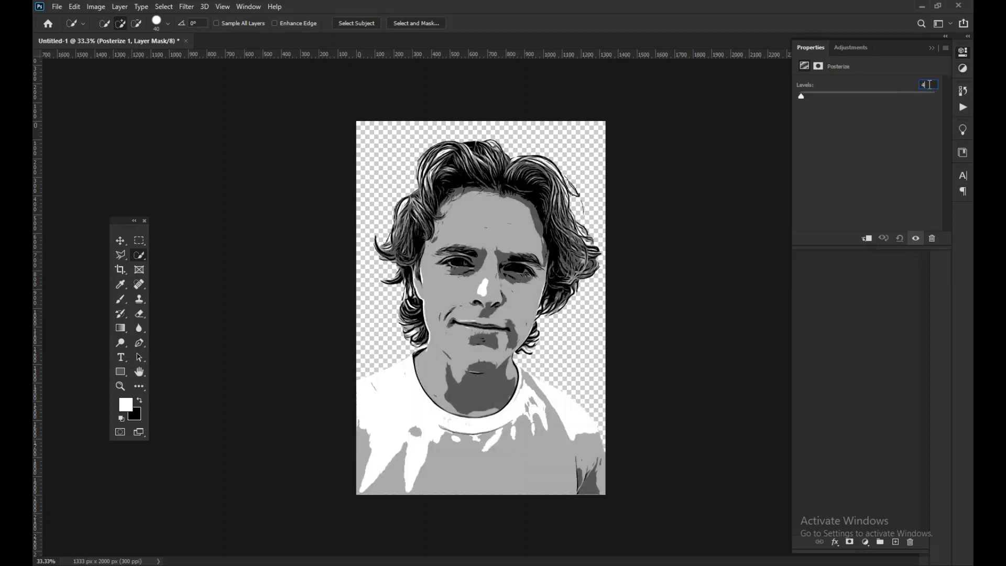
pyautogui.write('5')
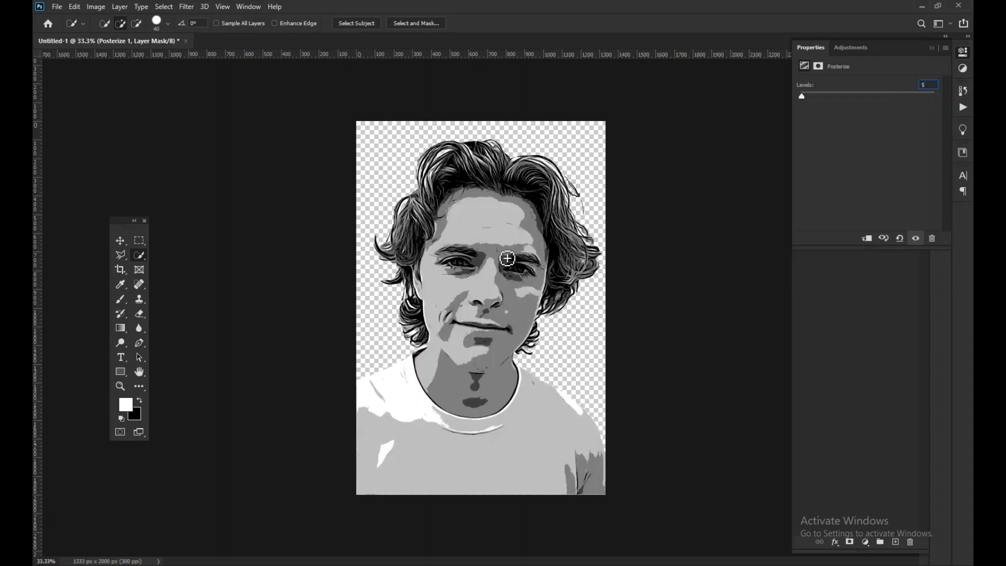
pyautogui.click(931, 47)
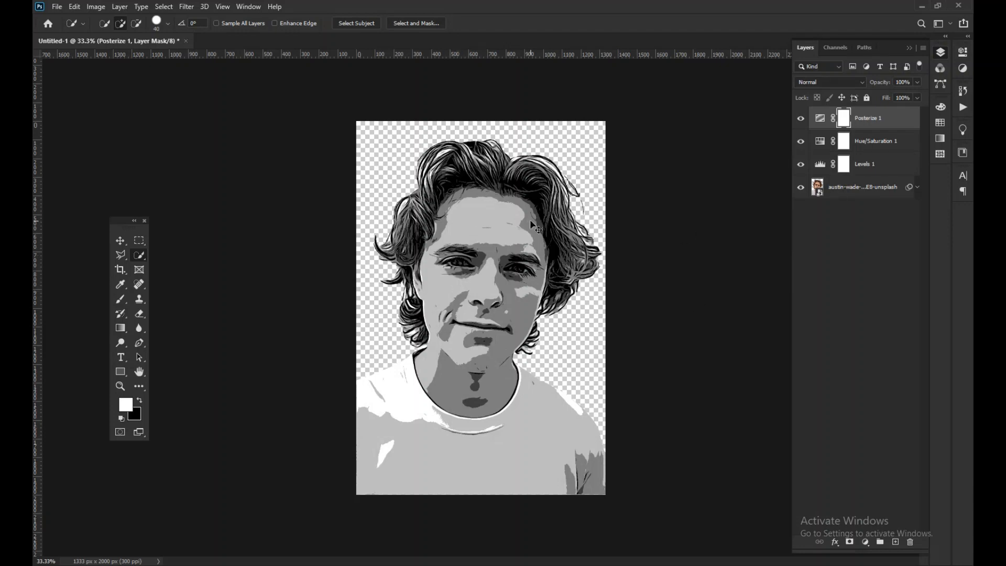
# Adjust the Levels 1 layer's input levels to black point 21, midtone 1.12 and white point 216
pyautogui.hotkey('ctrl', '+')
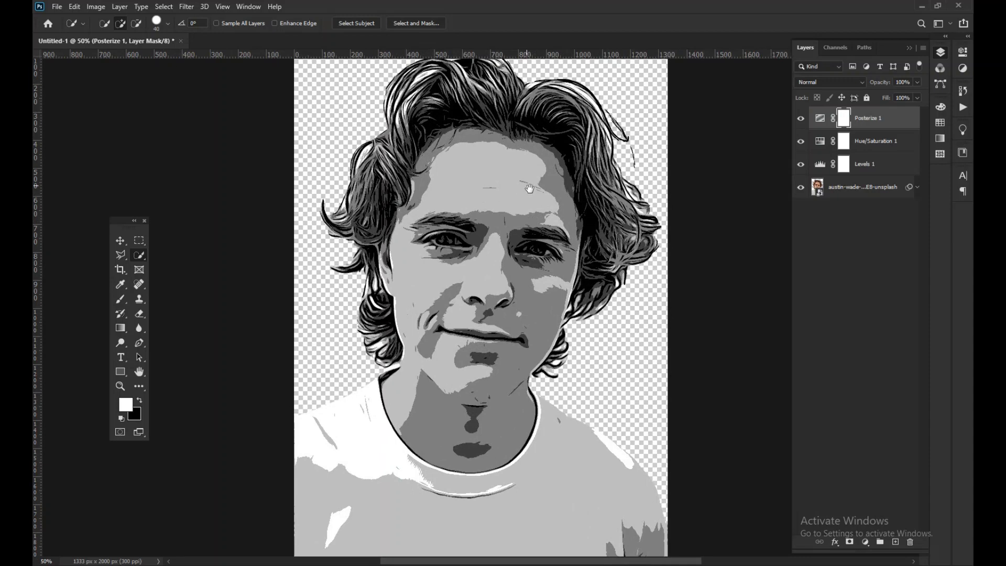
pyautogui.moveTo(530, 188); pyautogui.dragTo(529, 164)
pyautogui.hotkey('ctrl', '-')
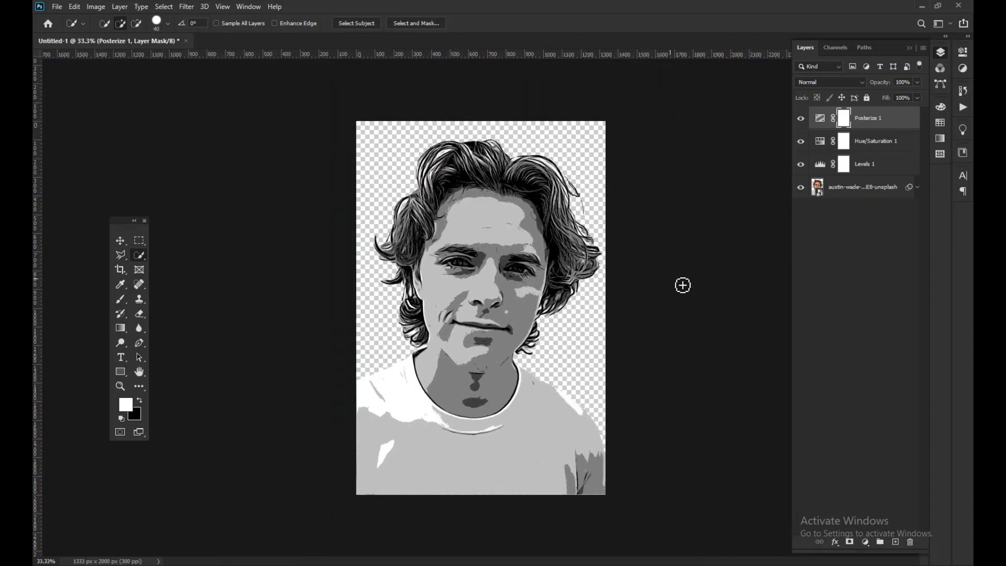
pyautogui.click(821, 166)
pyautogui.doubleClick(821, 166)
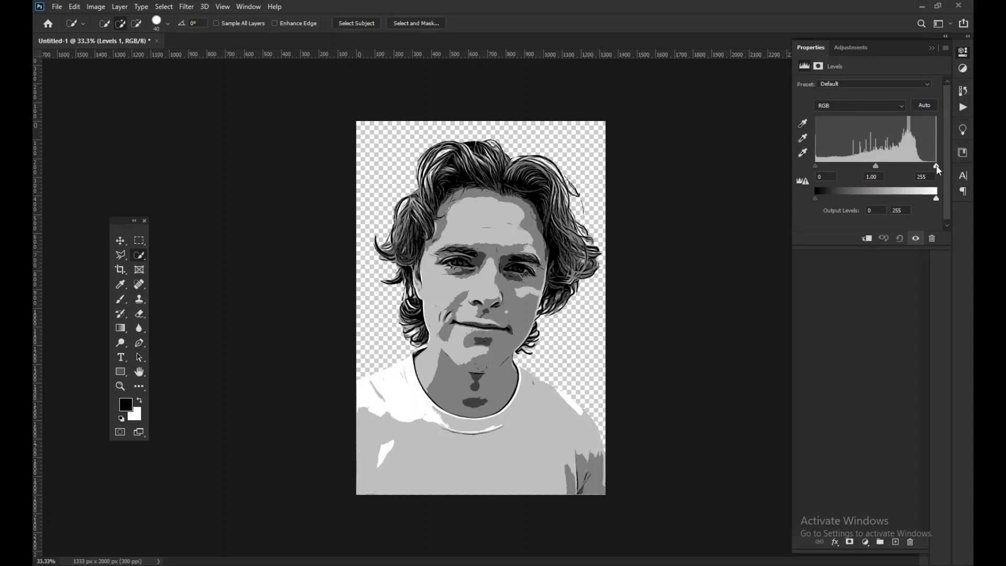
pyautogui.moveTo(937, 166); pyautogui.dragTo(927, 166)
pyautogui.moveTo(925, 165); pyautogui.dragTo(923, 165)
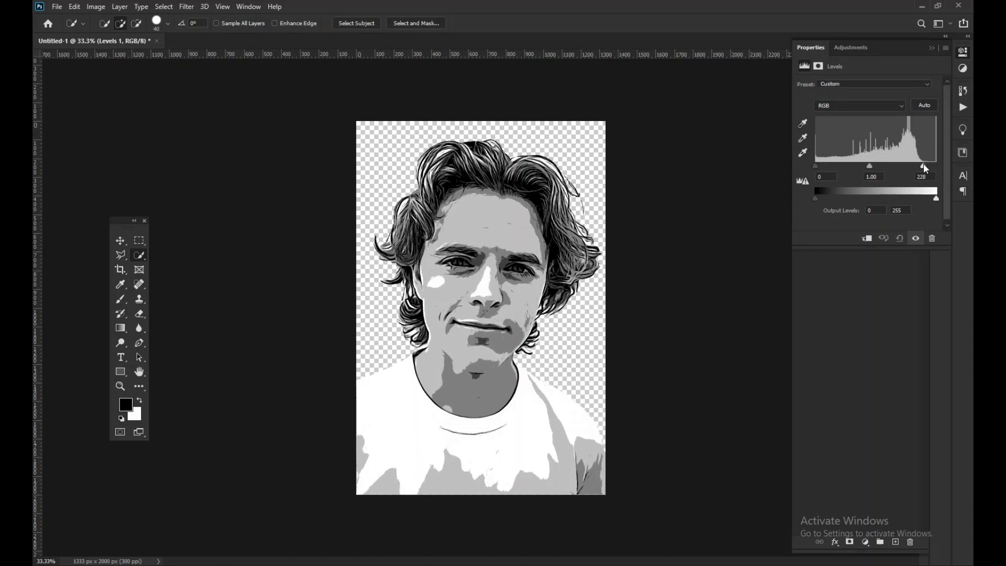
pyautogui.moveTo(815, 166); pyautogui.dragTo(917, 165)
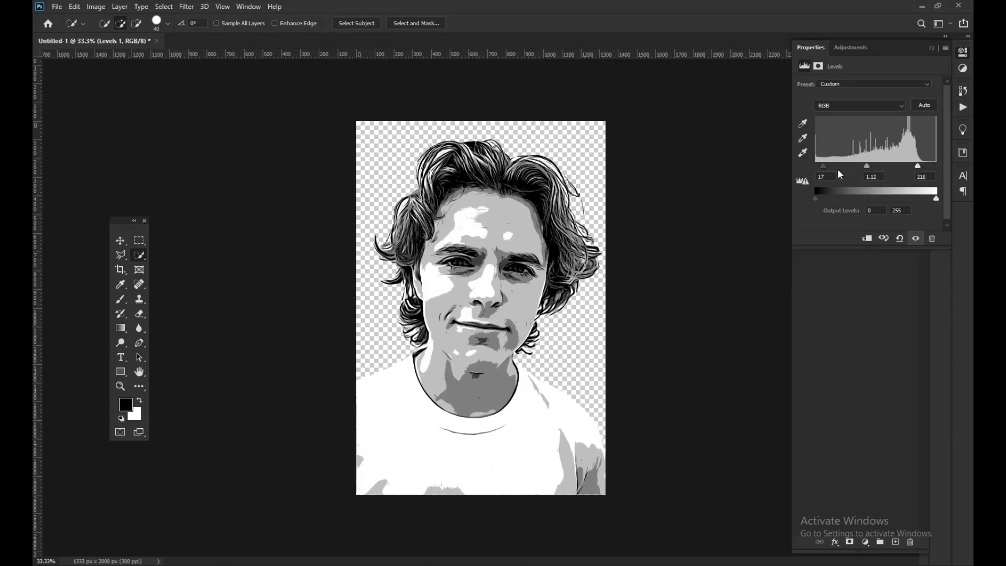
pyautogui.moveTo(826, 166); pyautogui.dragTo(826, 166)
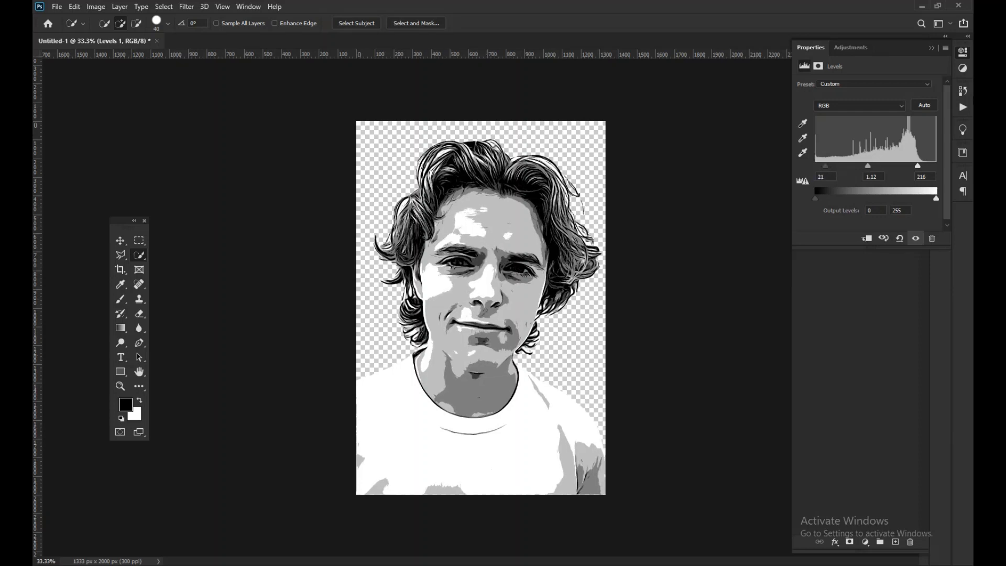
pyautogui.click(930, 47)
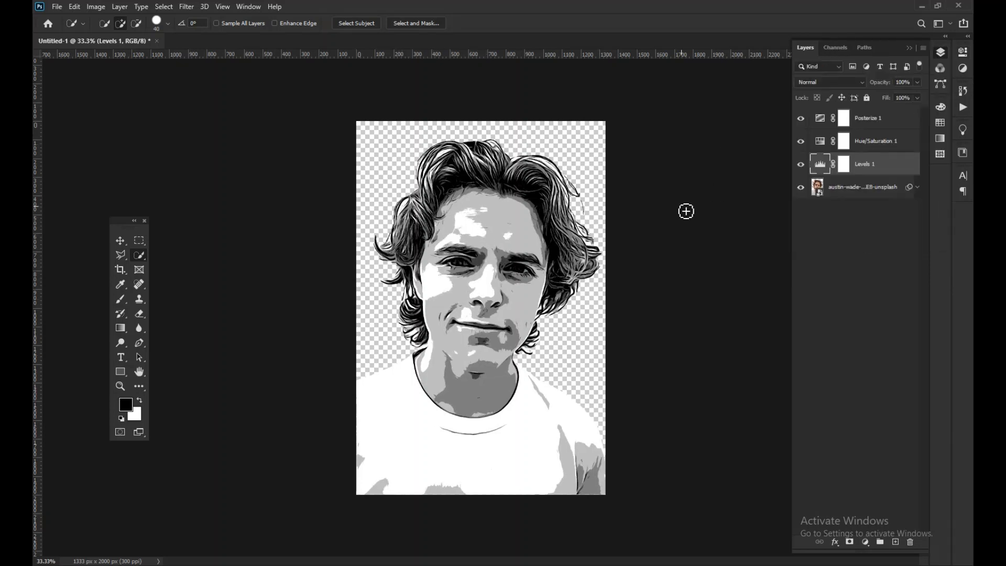
# Open 13692719_White_T_Shirt_Model_Mockup.psd and open the contents of its YOUR DESIGN HERE smart object
pyautogui.click(55, 7)
pyautogui.click(85, 40)
pyautogui.click(50, 8)
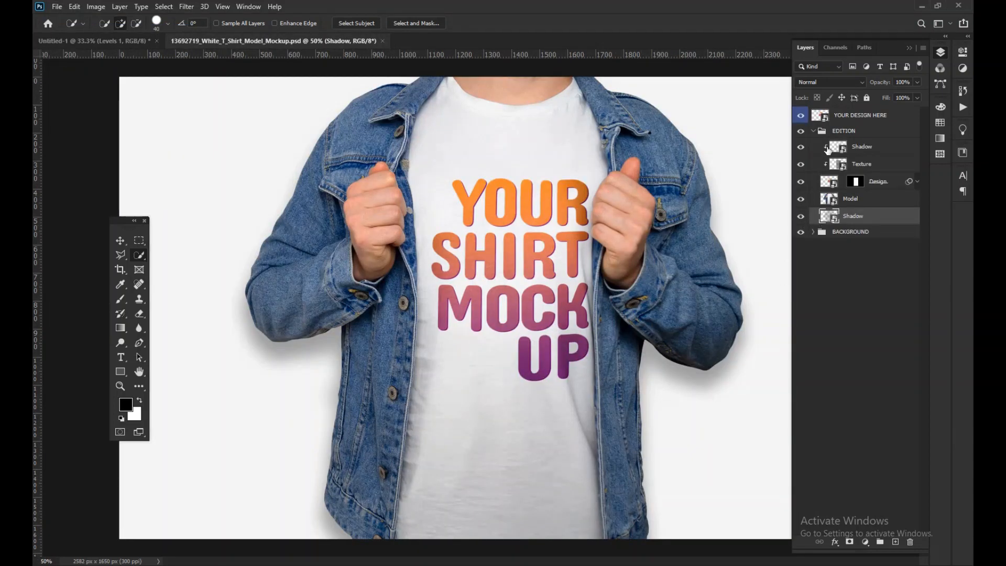
pyautogui.click(828, 120)
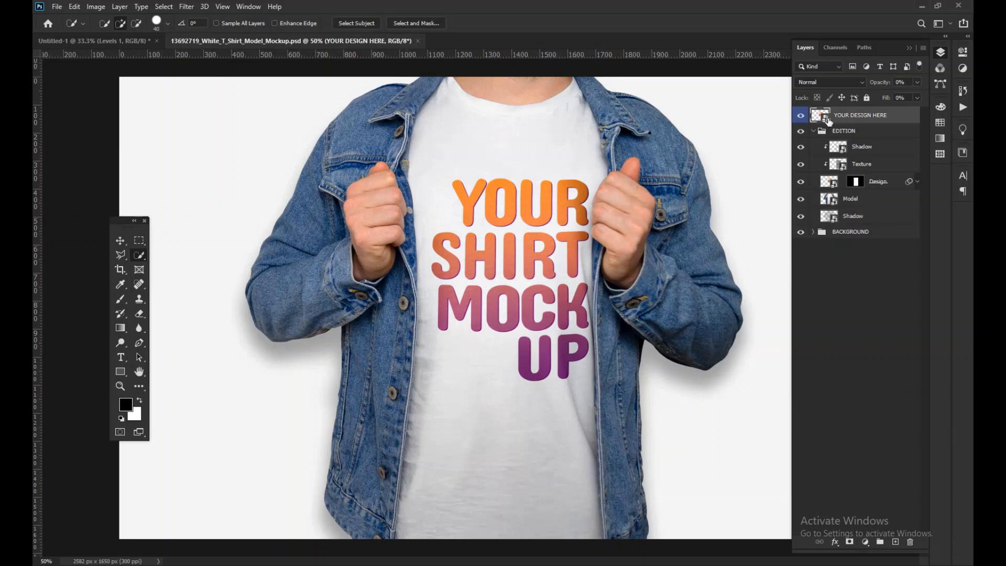
pyautogui.doubleClick(824, 119)
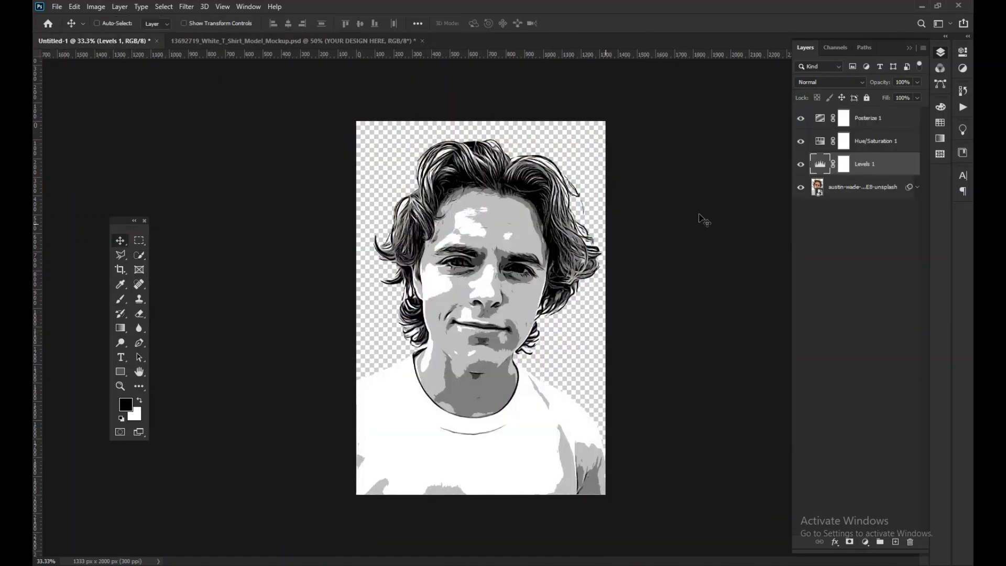
# In the portrait document, brighten the Levels 1 adjustment with input black point 34 and white point 152
pyautogui.click(819, 164)
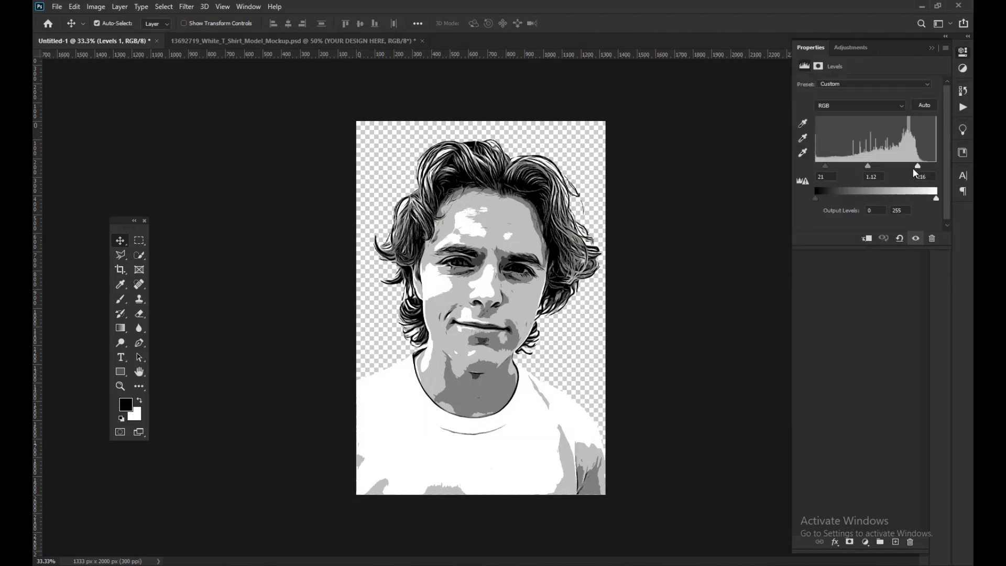
pyautogui.moveTo(919, 162); pyautogui.dragTo(889, 165)
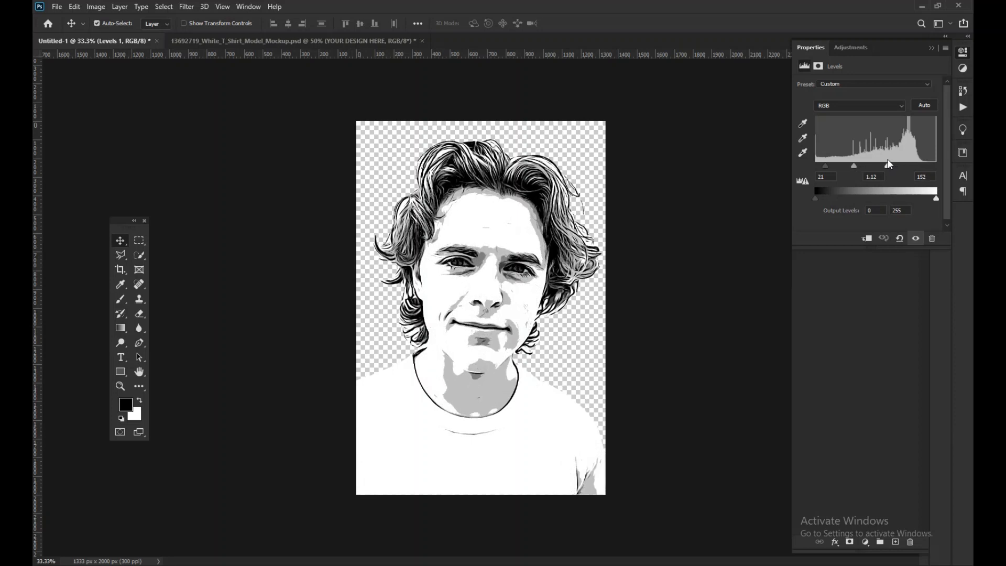
pyautogui.moveTo(826, 168); pyautogui.dragTo(832, 166)
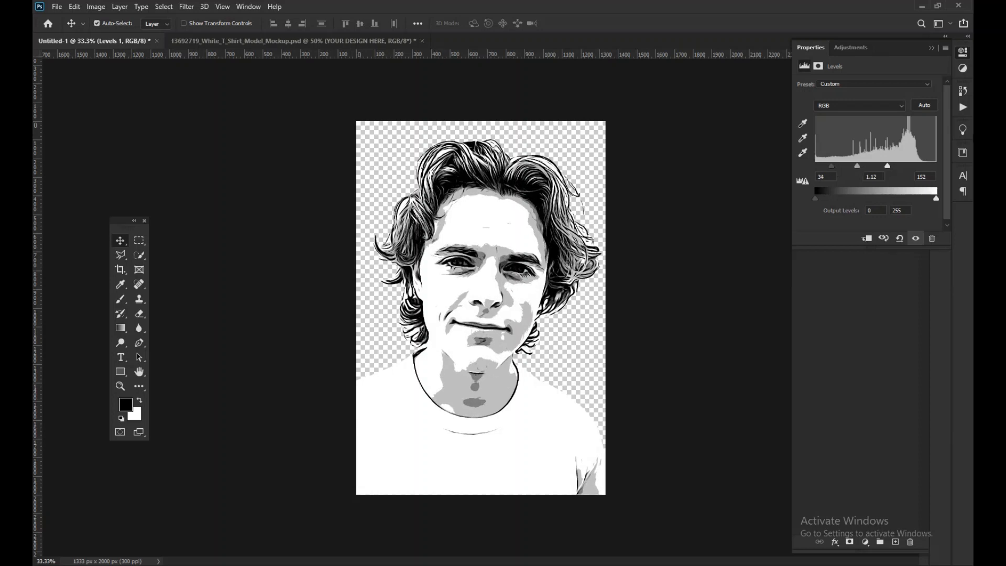
pyautogui.click(931, 49)
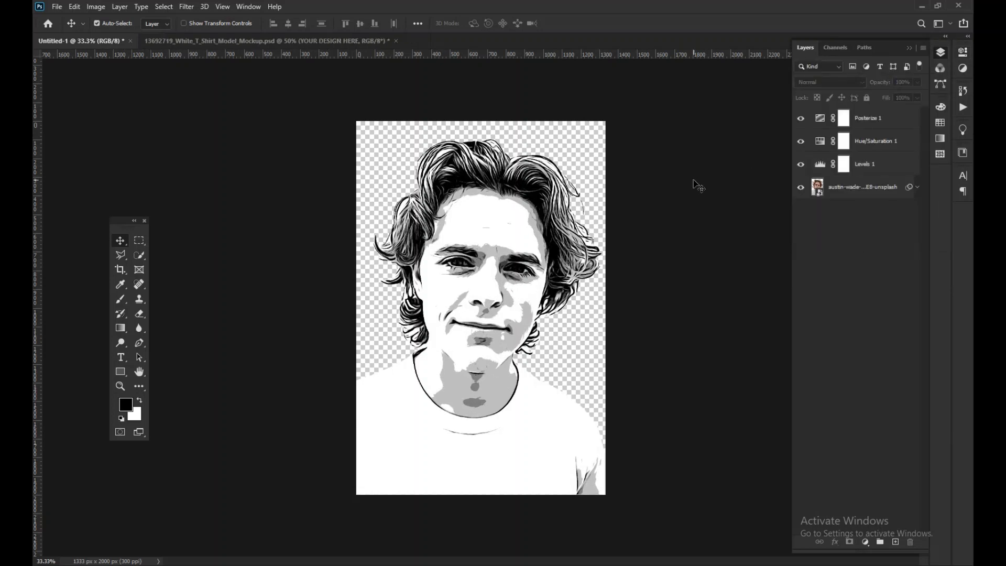
pyautogui.hotkey('ctrl', 's')
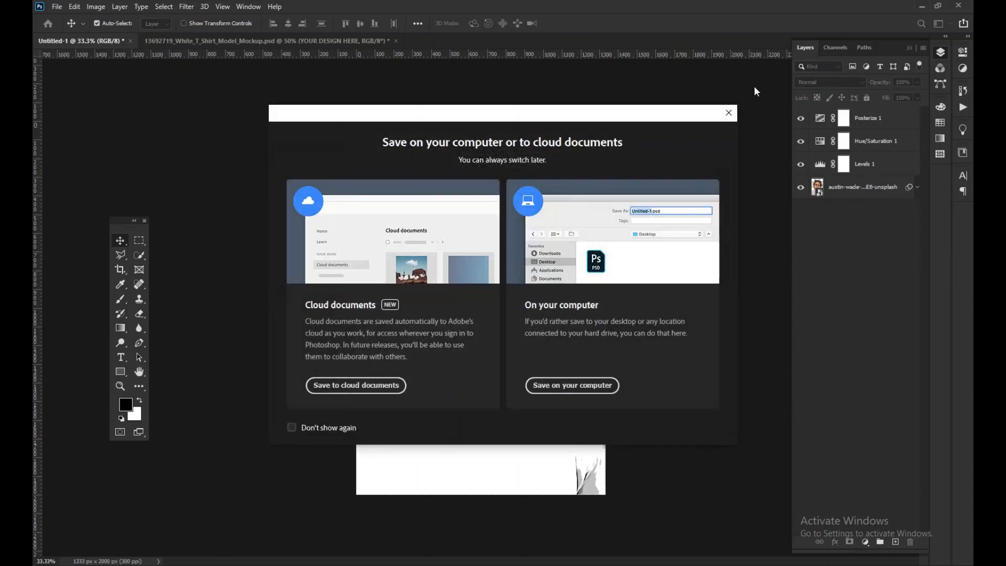
pyautogui.click(731, 111)
# Convert the portrait and its three adjustment layers into one smart object and copy it into Capa 215111.psb, accepting the color conversion
pyautogui.click(862, 198)
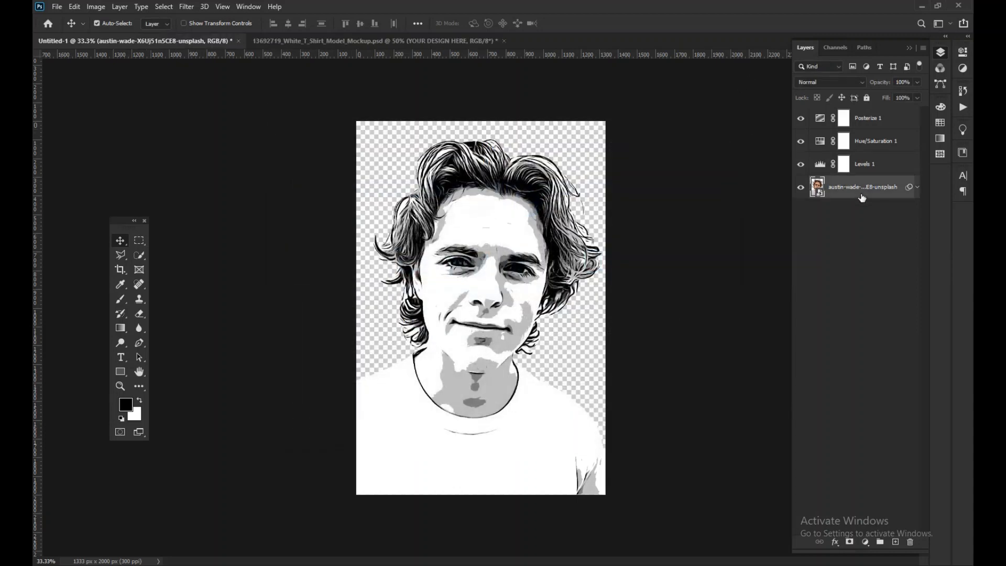
pyautogui.keyDown('shift'); pyautogui.click(866, 119); pyautogui.keyUp('shift')
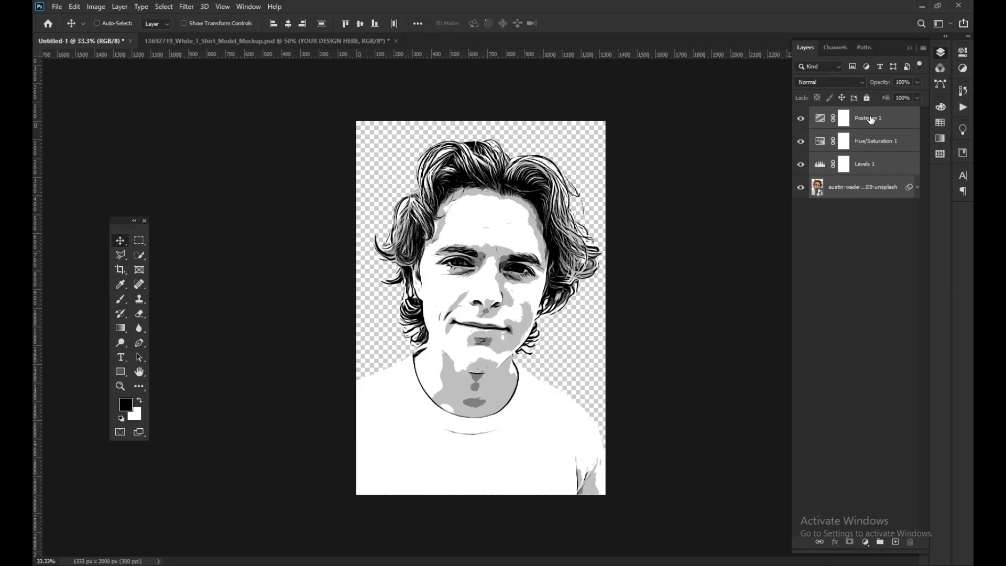
pyautogui.rightClick(871, 120)
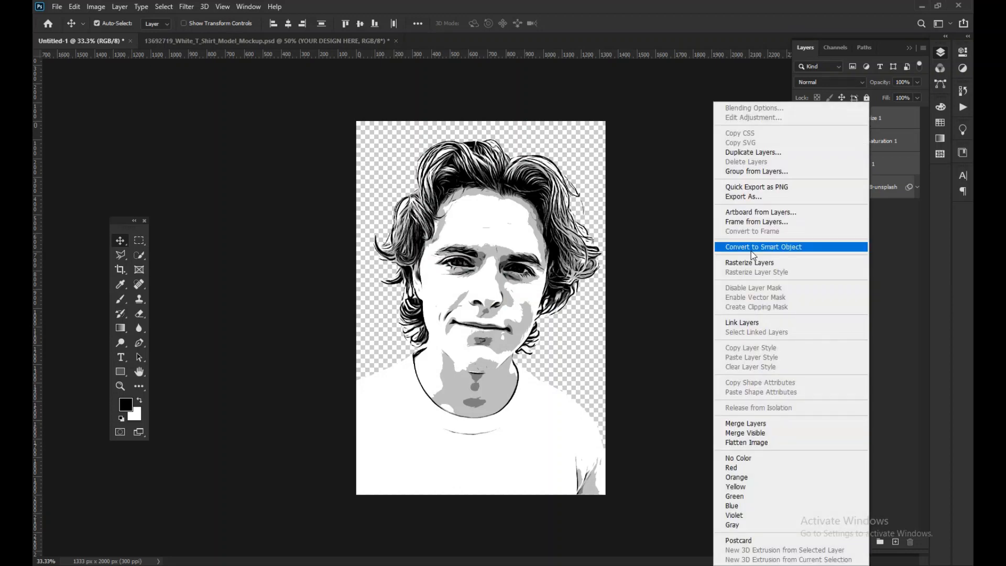
pyautogui.click(753, 255)
pyautogui.moveTo(596, 251); pyautogui.dragTo(537, 288)
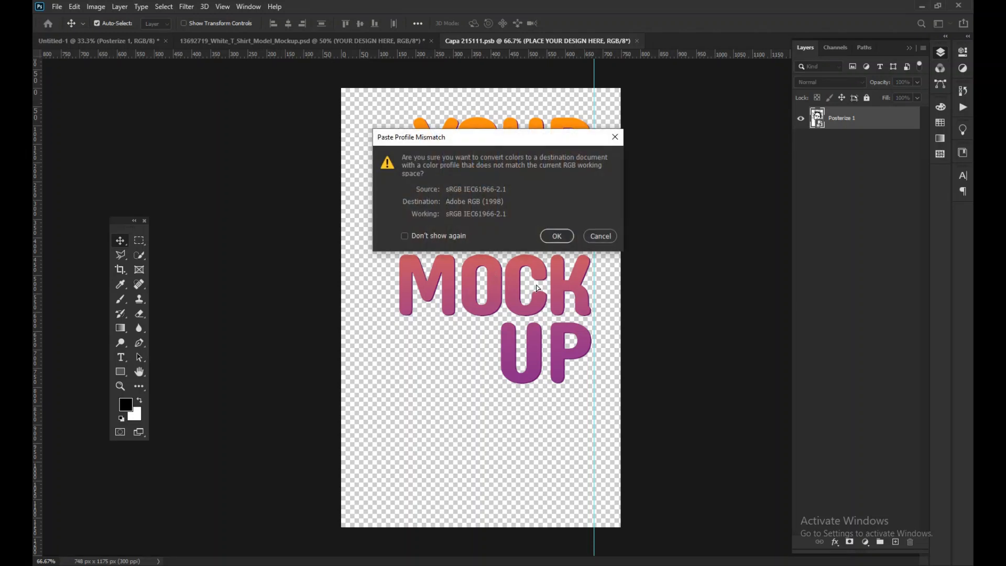
pyautogui.click(557, 237)
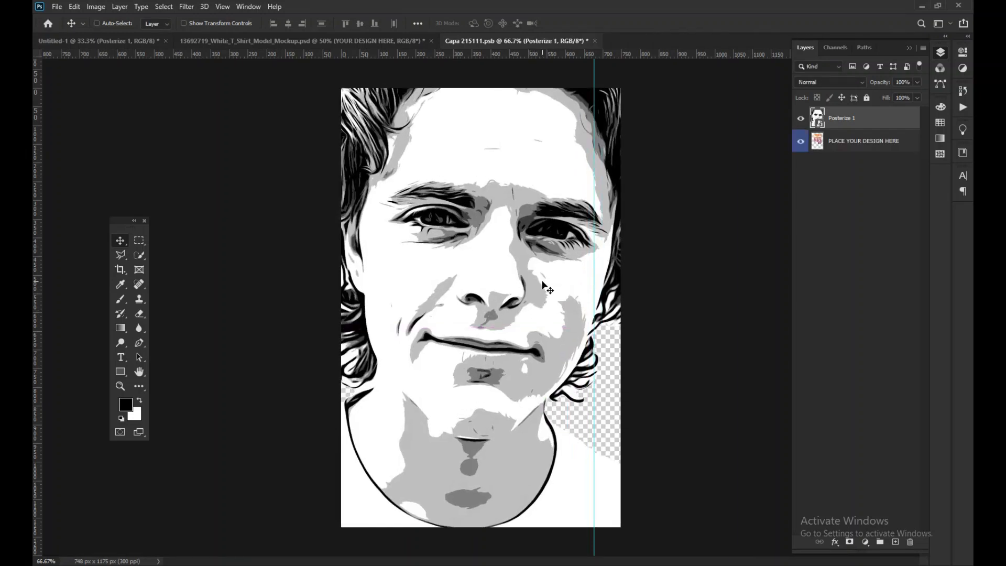
# Scale the Posterize 1 portrait proportionally to 58.75% and position it to fill the canvas height, with the whole head visible
pyautogui.hotkey('ctrl', 't')
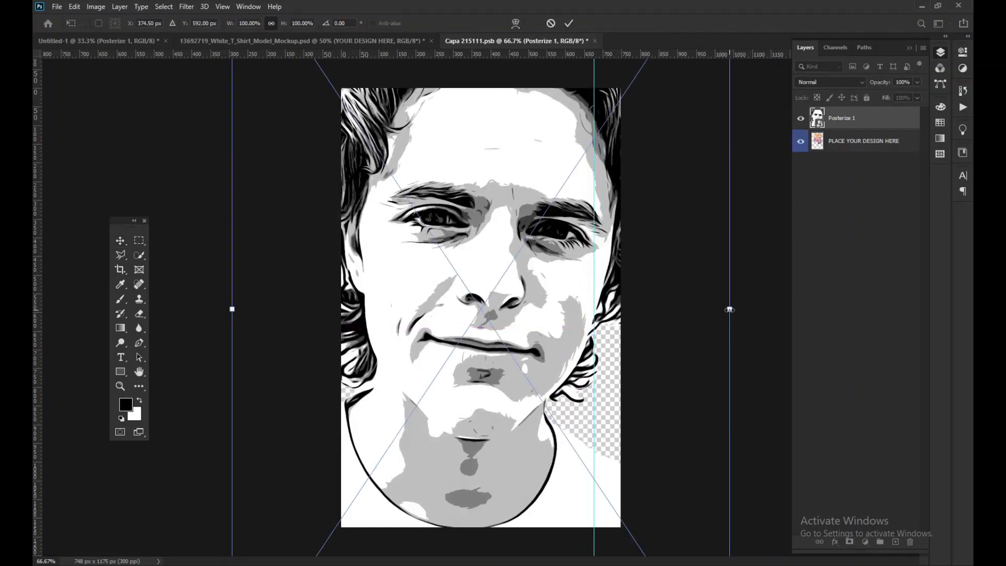
pyautogui.moveTo(729, 310); pyautogui.dragTo(620, 310)
pyautogui.moveTo(463, 296); pyautogui.dragTo(443, 286)
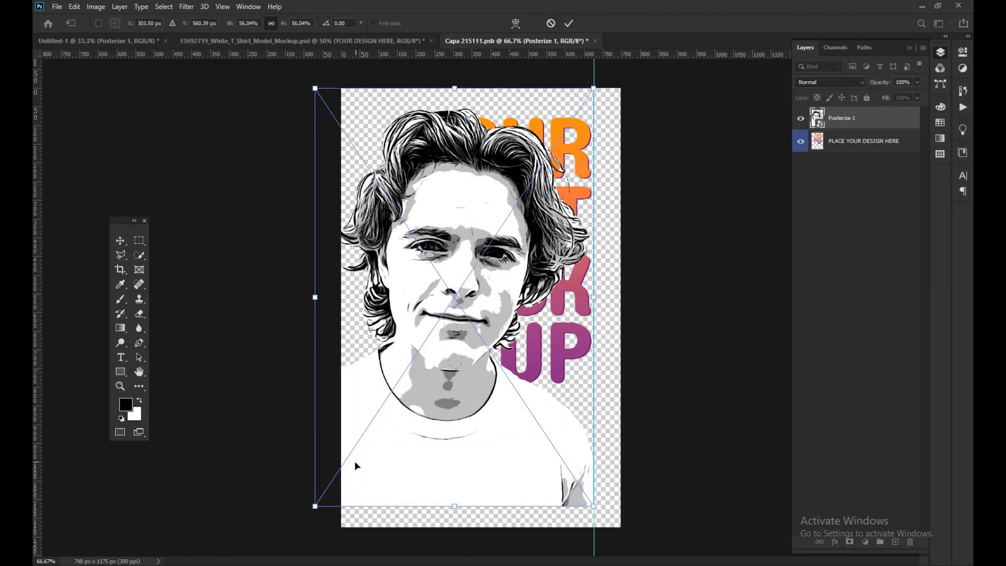
pyautogui.moveTo(309, 509); pyautogui.dragTo(292, 531)
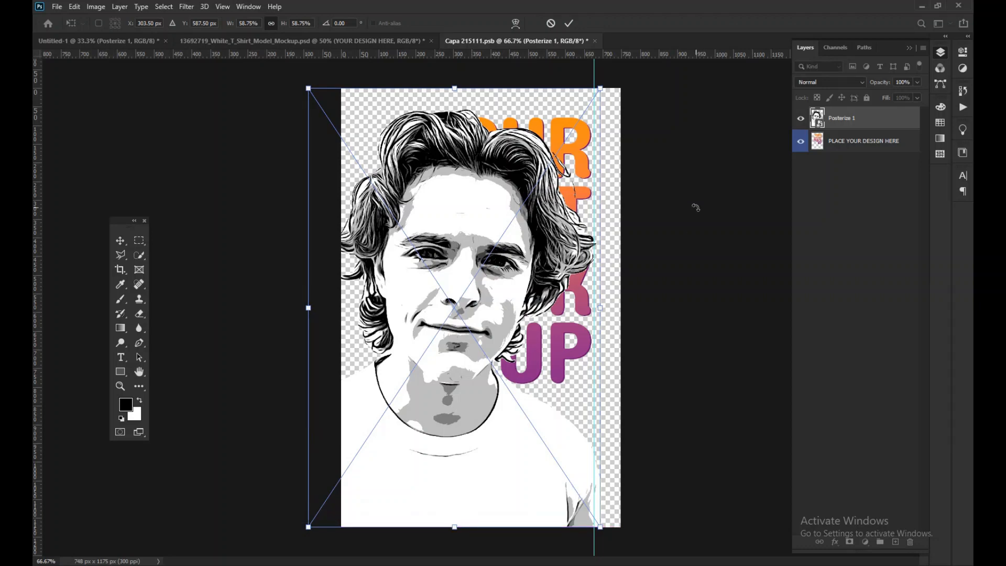
pyautogui.click(570, 23)
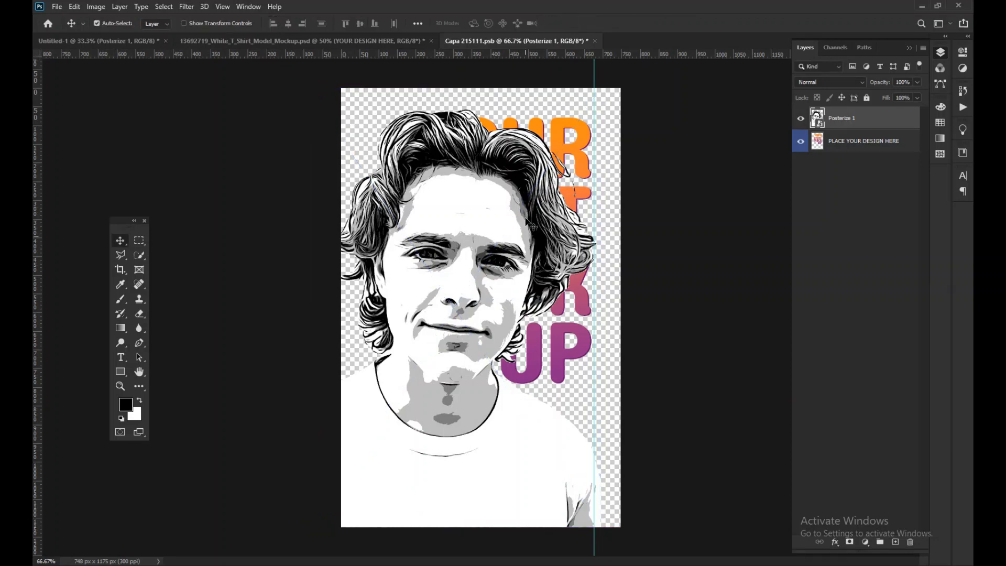
# Hide the PLACE YOUR DESIGN HERE placeholder layer and save the smart object contents
pyautogui.click(801, 141)
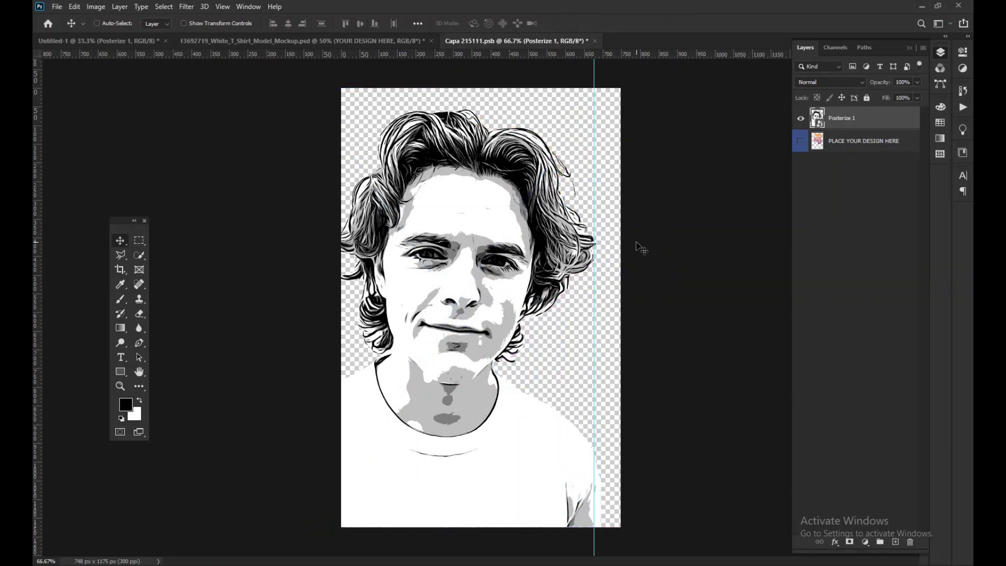
pyautogui.hotkey('ctrl', 's')
# In 13692719_White_T_Shirt_Model_Mockup.psd, set the YOUR DESIGN HERE layer's opacity to 0% and show the whole mockup
pyautogui.click(365, 39)
pyautogui.press('0')
pyautogui.press('0')
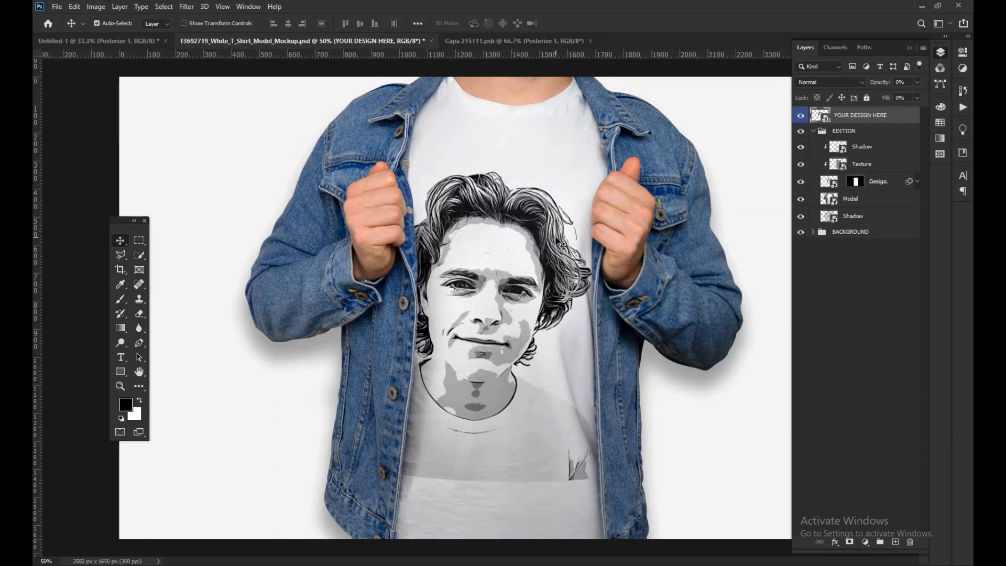
pyautogui.hotkey('ctrl', '-')
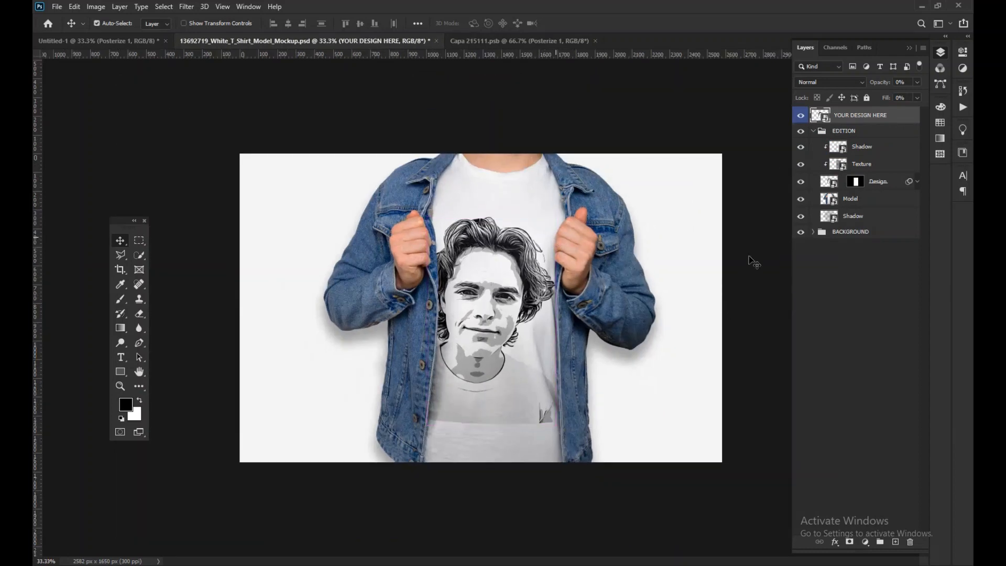